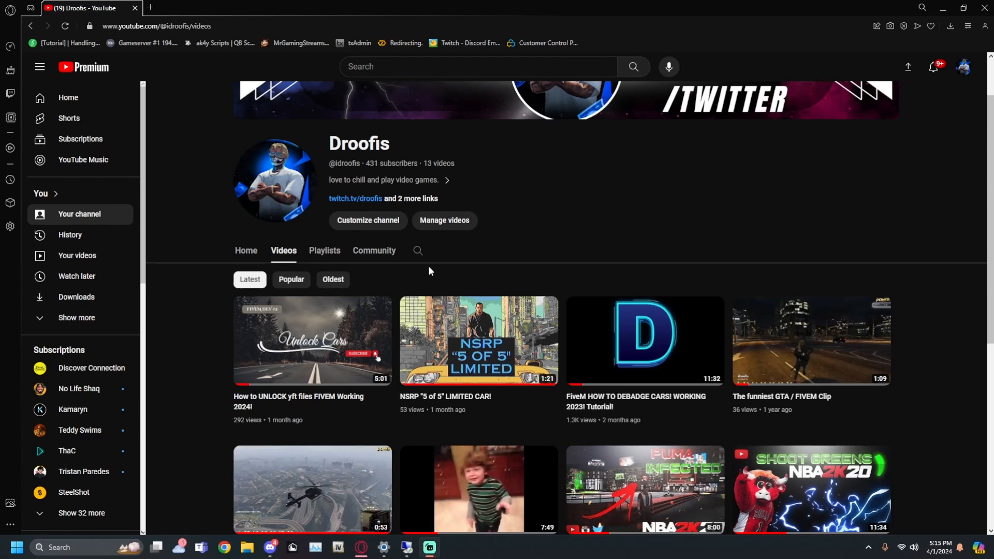
mouse_move(301, 399)
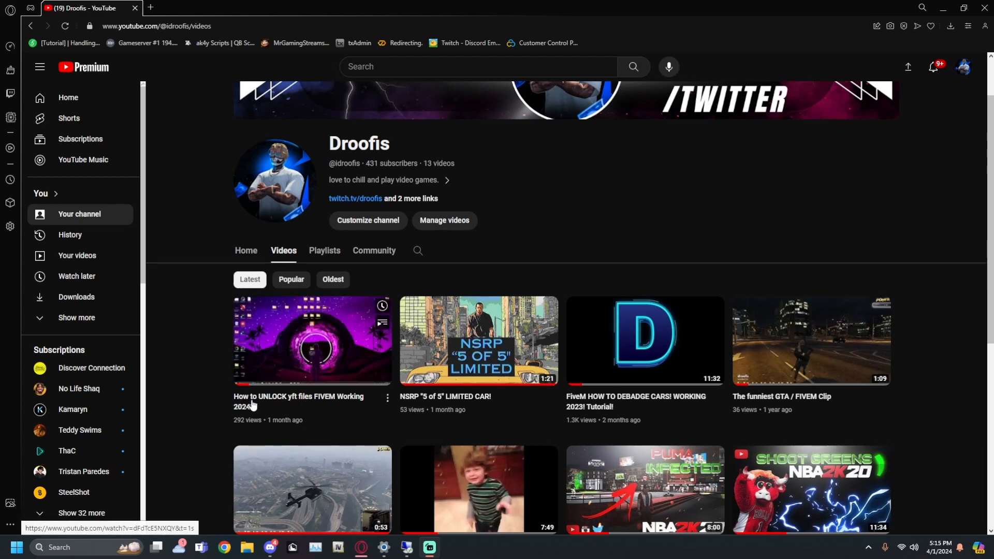
mouse_move(552, 416)
mouse_move(600, 406)
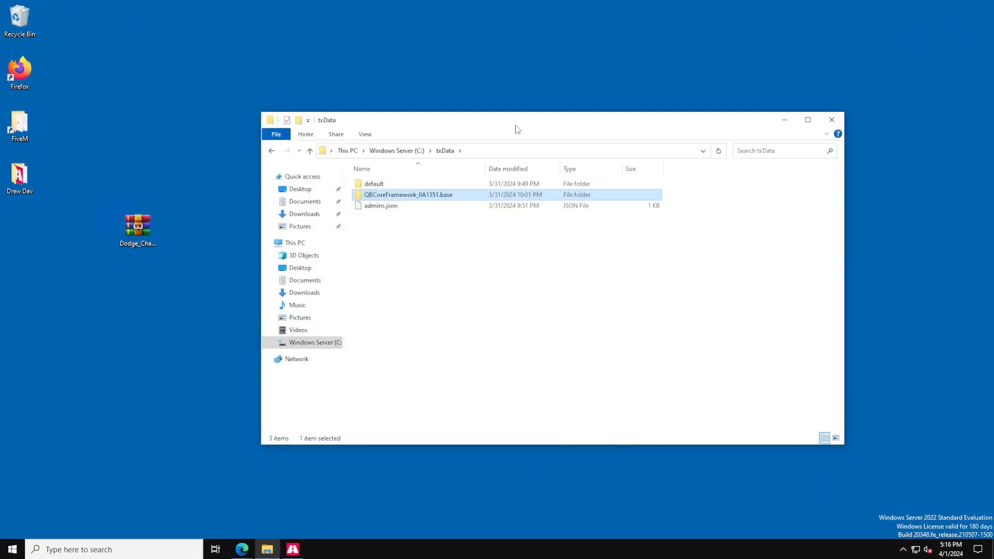
Open the QBCoreFramework_0A1353.base server folder in txData and then its resources folder.
drag(517, 129, 467, 131)
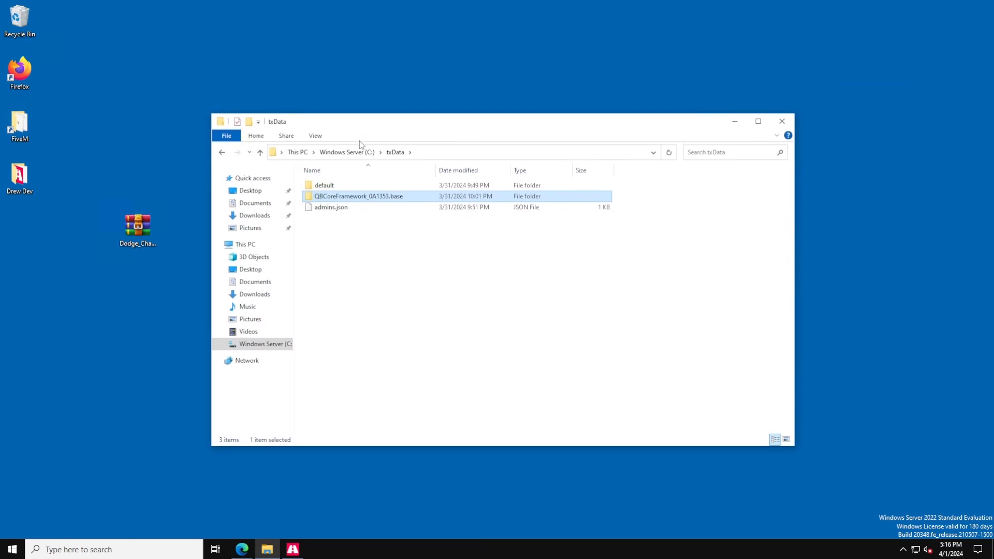
drag(364, 130, 385, 130)
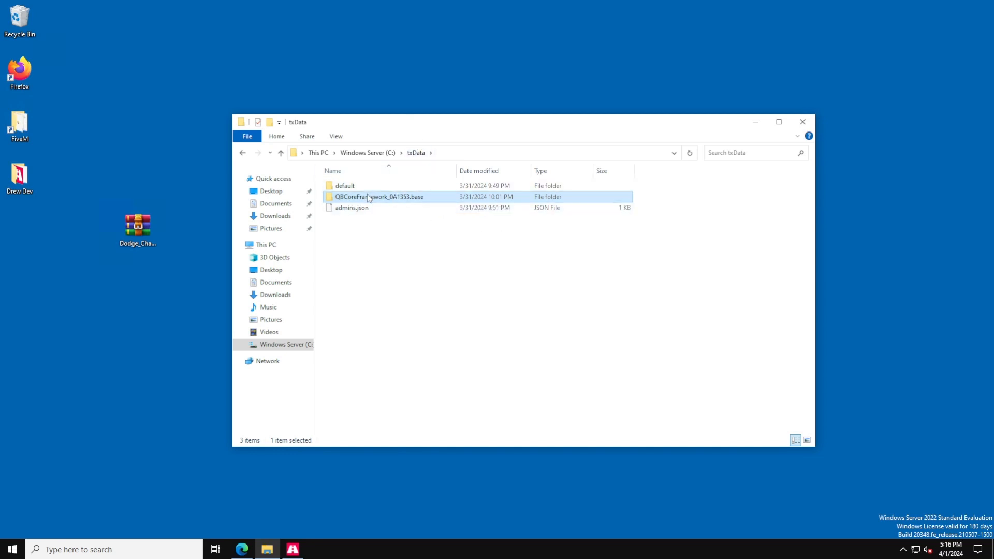
mouse_move(368, 198)
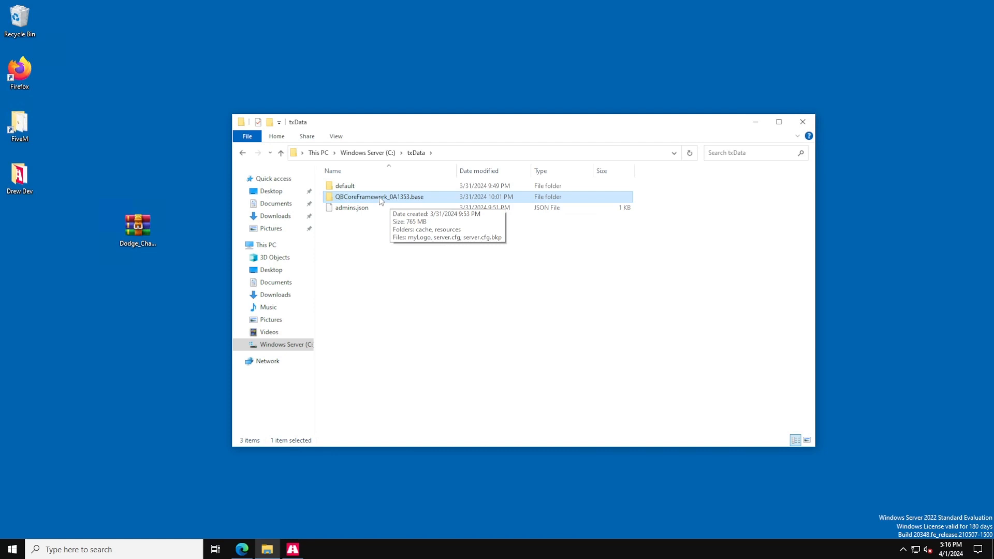
double_click(366, 197)
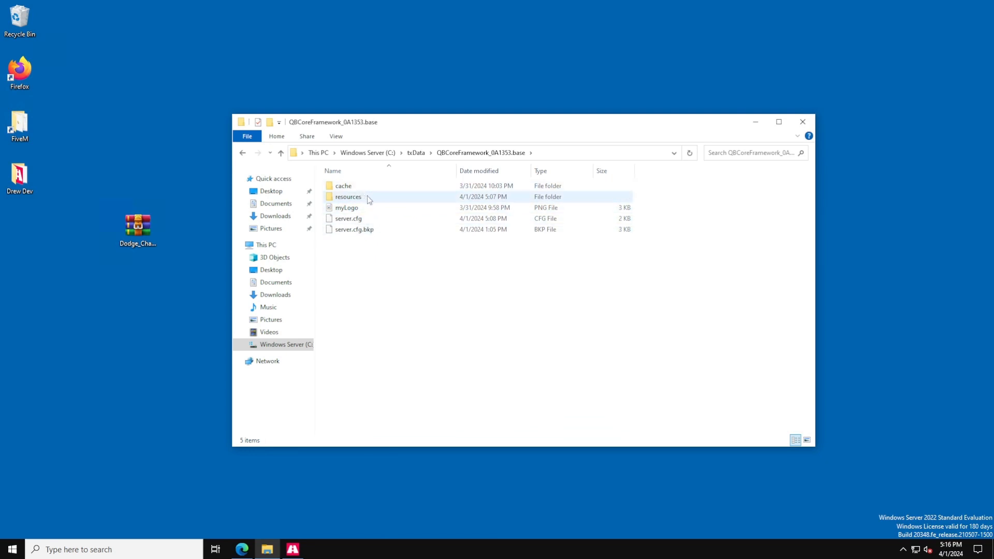
double_click(368, 197)
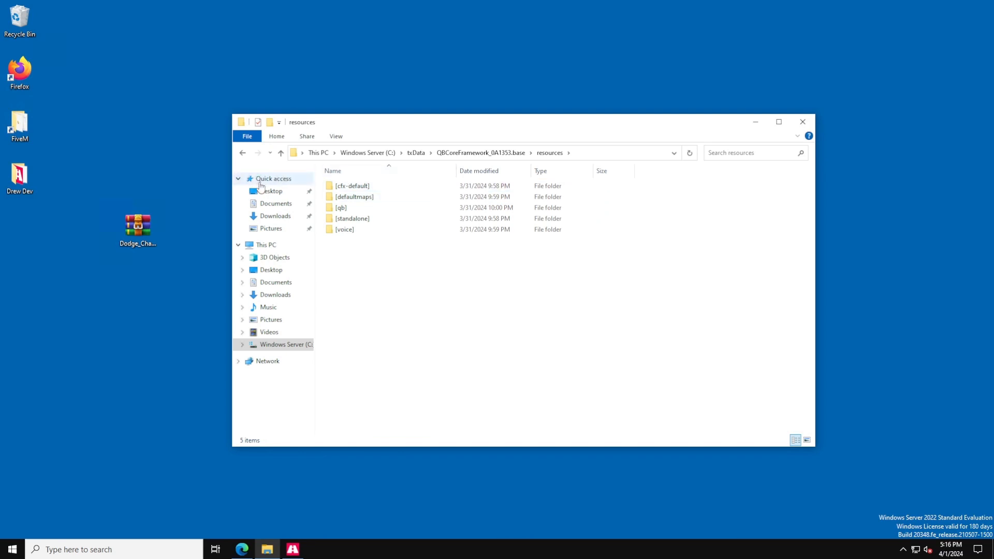
Browse the Discord car channel to locate the Dodge Charger Redeye download.
click(150, 226)
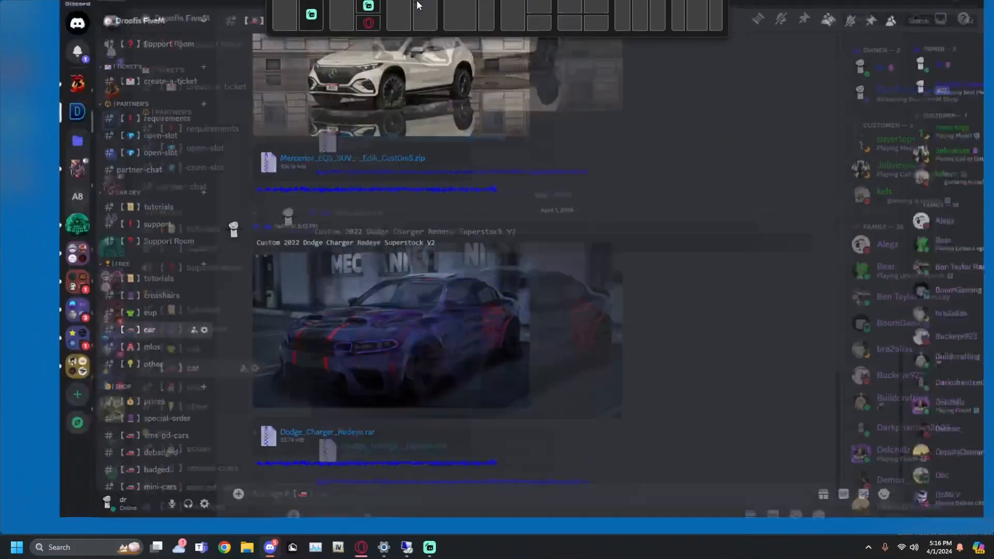
scroll(136, 238, up, 5)
scroll(250, 300, up, 5)
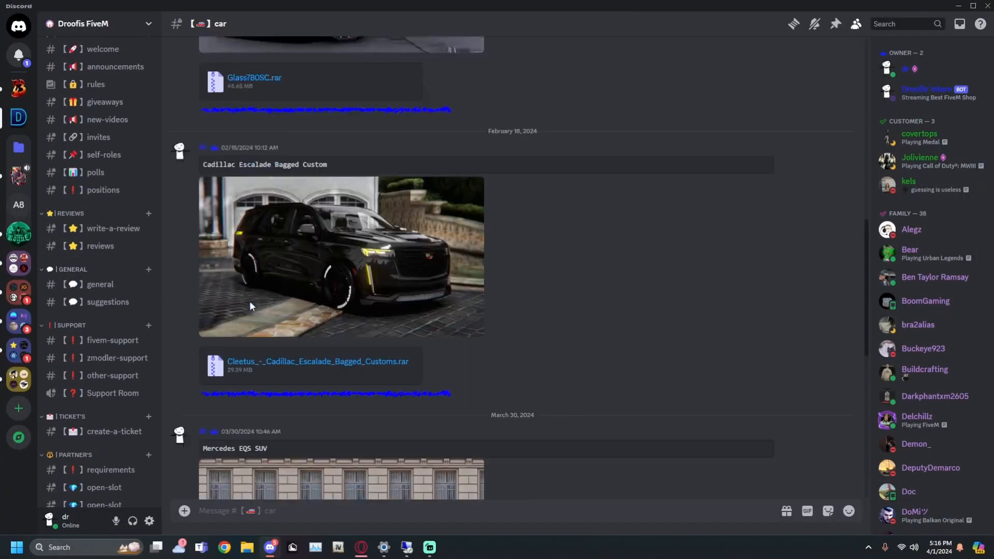
scroll(251, 304, up, 3)
scroll(177, 293, down, 8)
scroll(121, 331, down, 10)
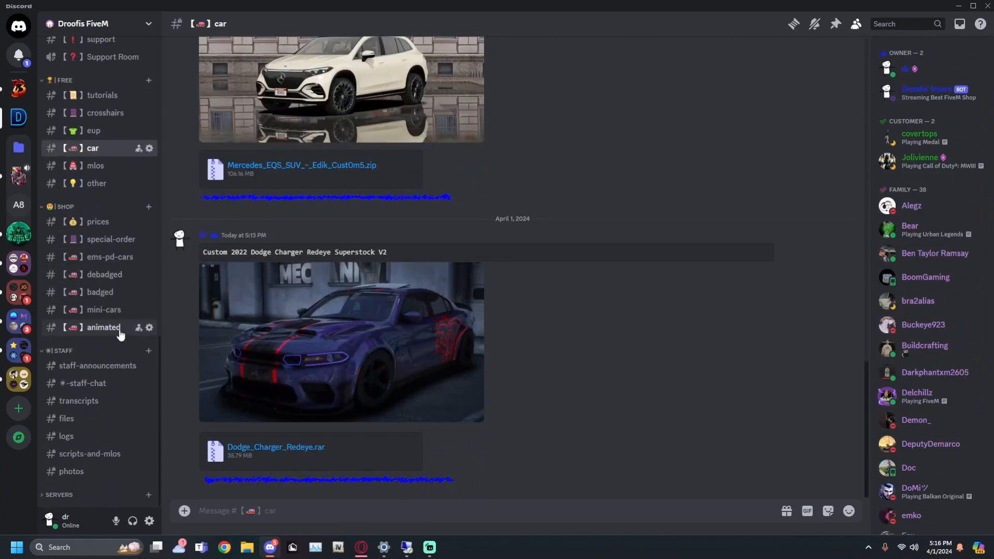
scroll(120, 331, up, 15)
scroll(109, 294, down, 2)
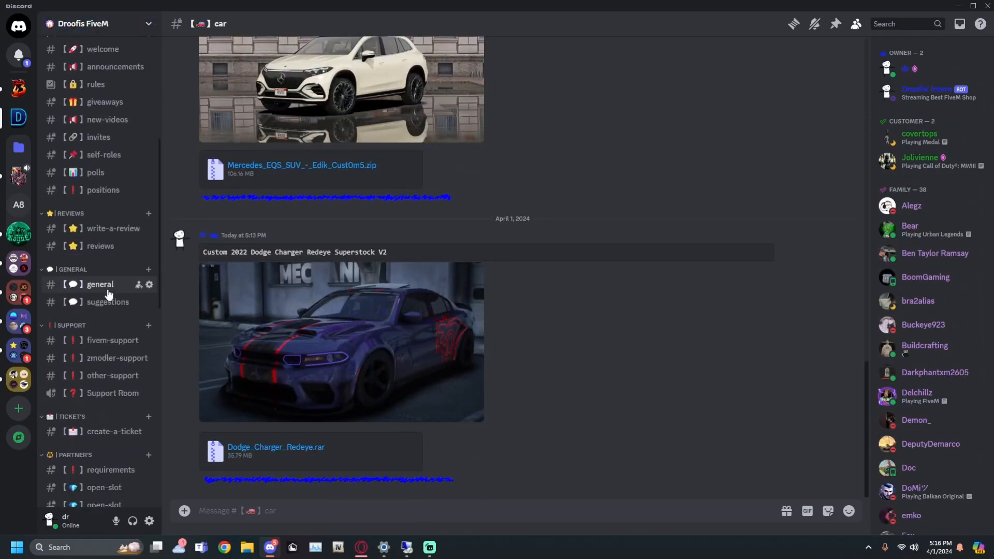
scroll(108, 294, down, 7)
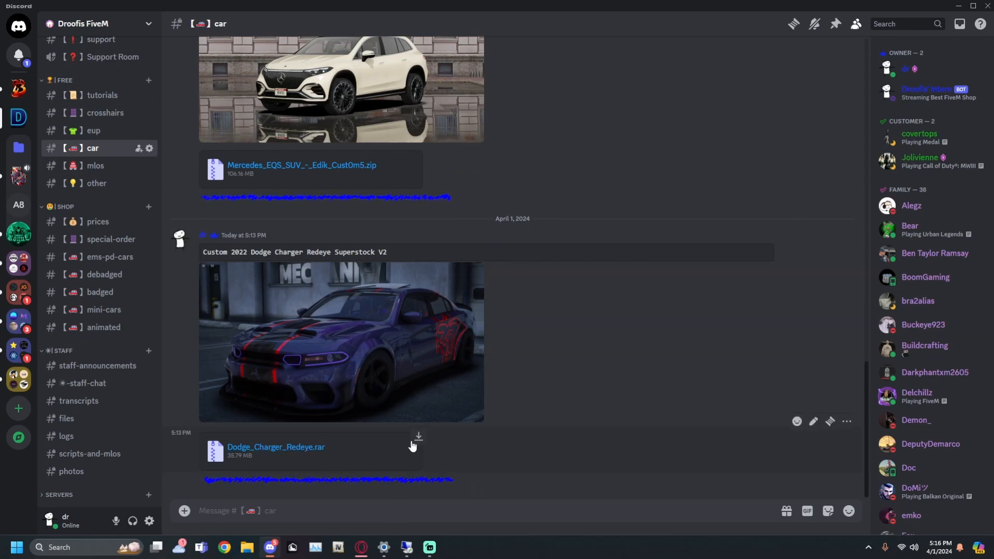
click(364, 371)
click(653, 473)
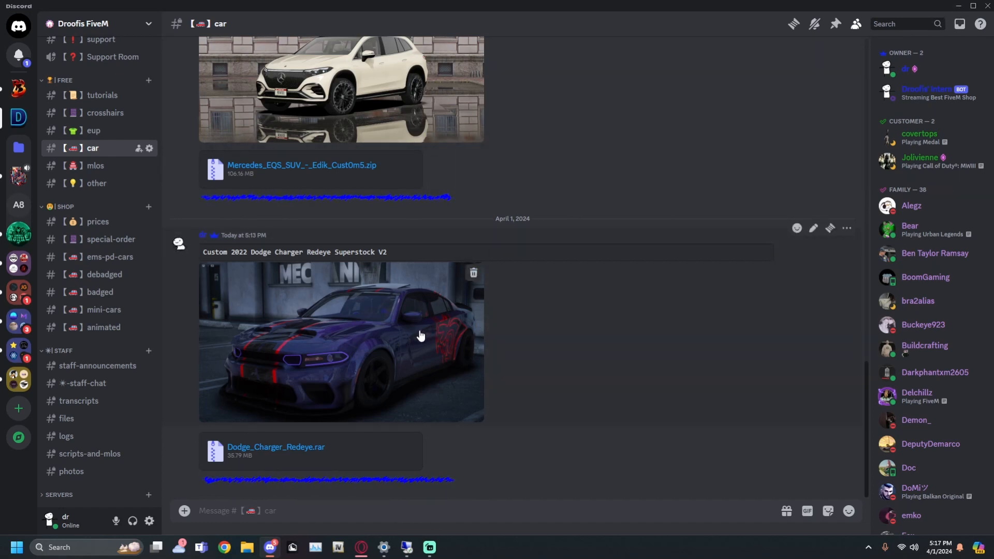
click(958, 6)
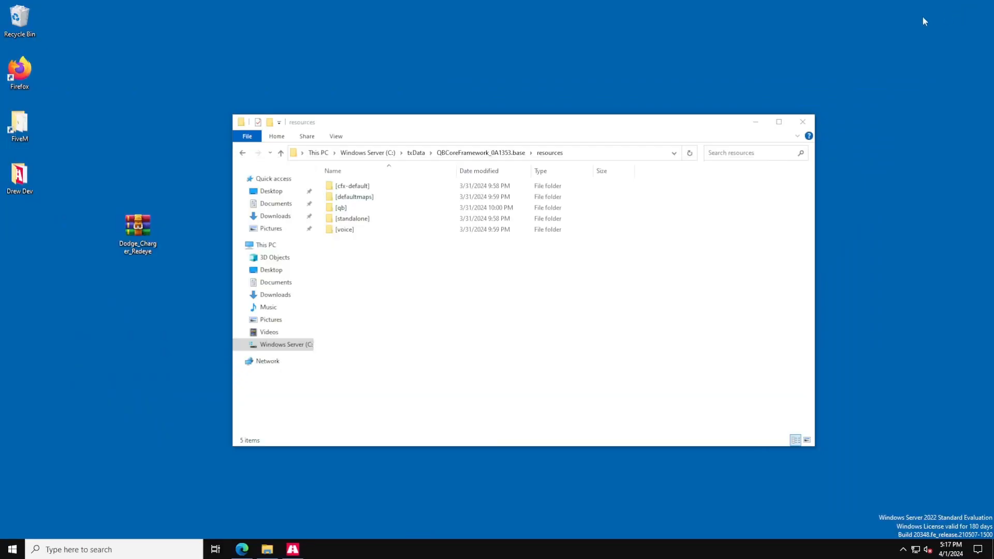
Create a new folder named [cars] inside the resources folder.
click(141, 239)
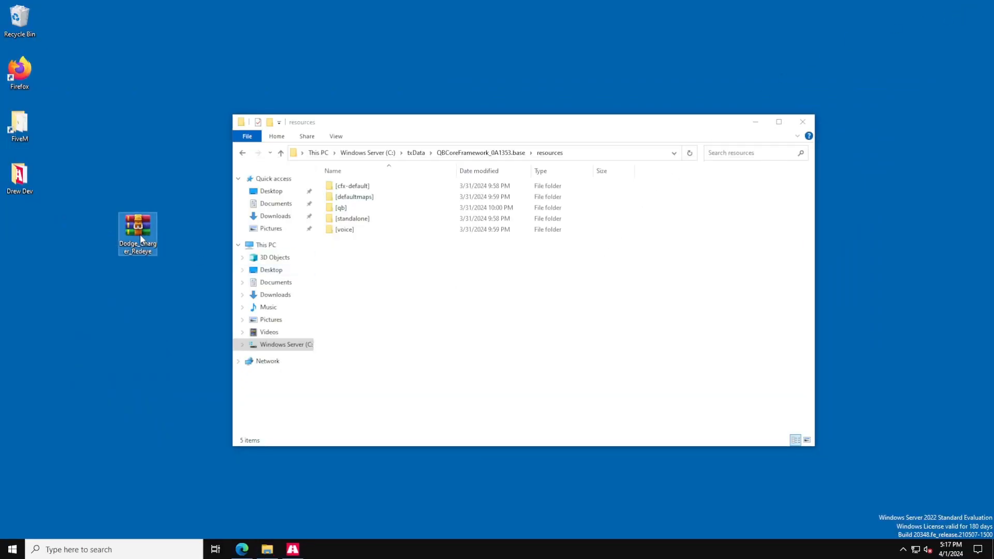
click(376, 273)
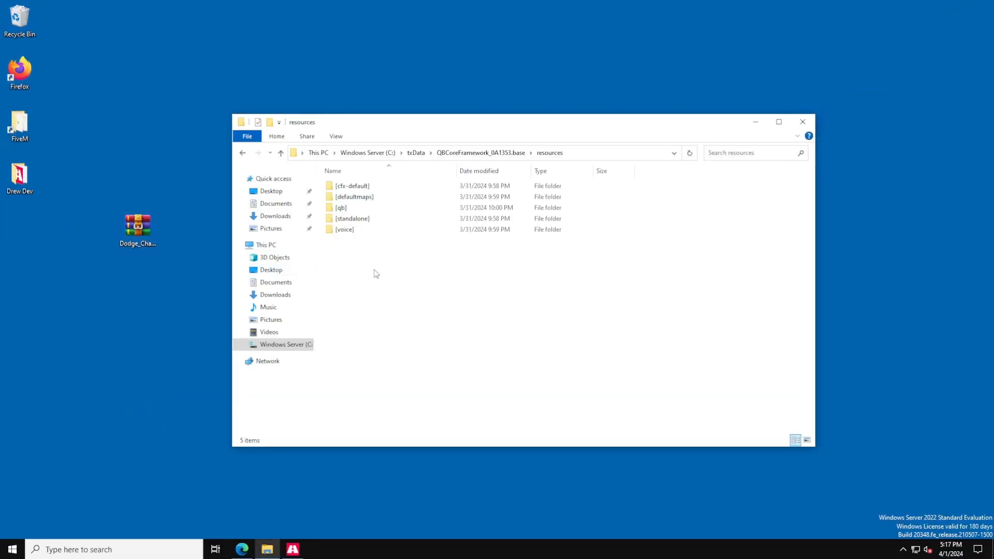
click(481, 153)
right_click(369, 254)
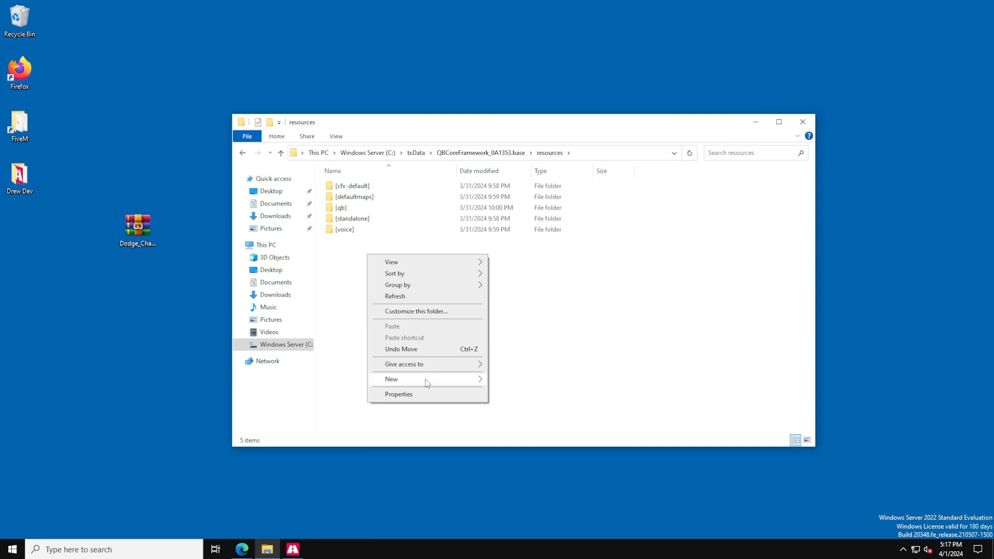
mouse_move(425, 379)
click(506, 381)
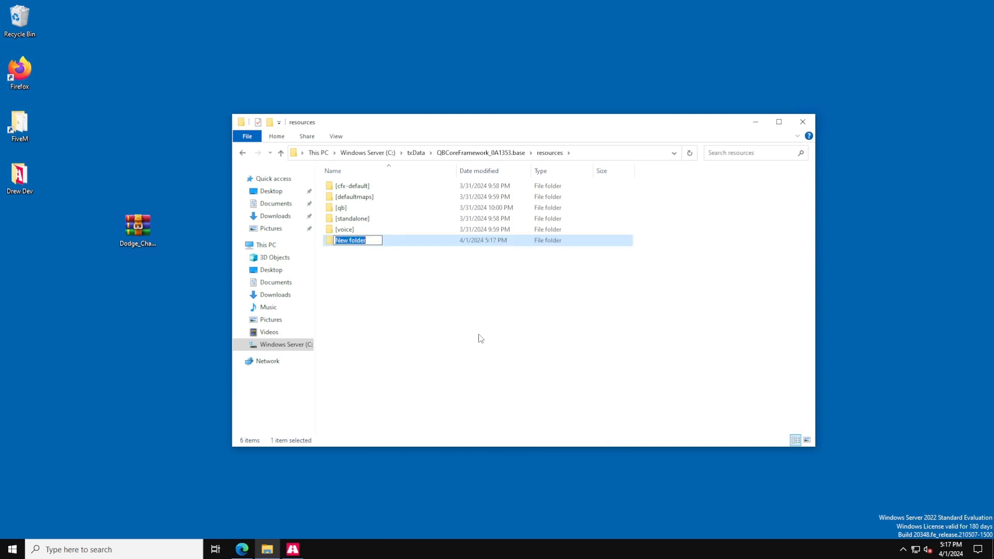
text([cars])
click(383, 311)
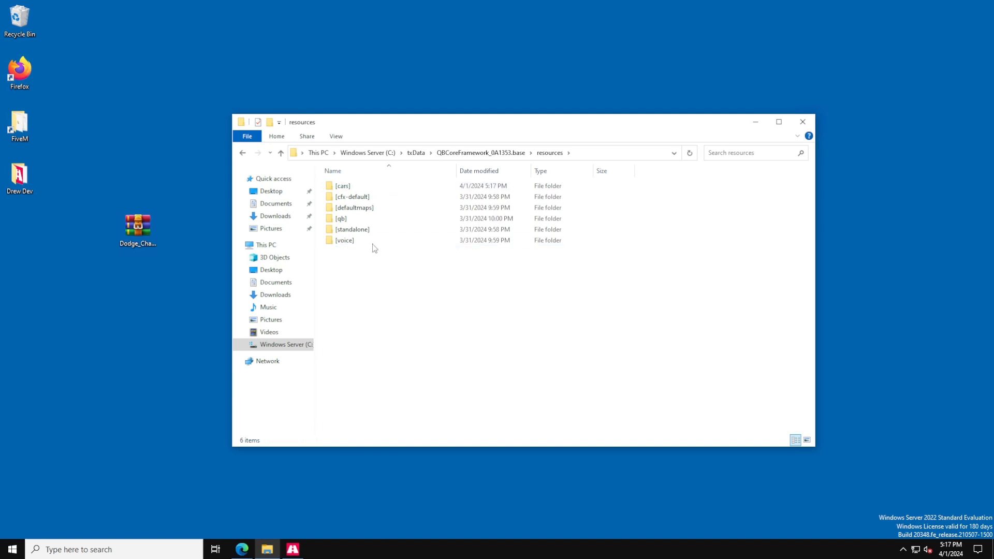
Open the [cars] folder and create a subfolder named data inside it.
double_click(358, 188)
drag(366, 122, 419, 123)
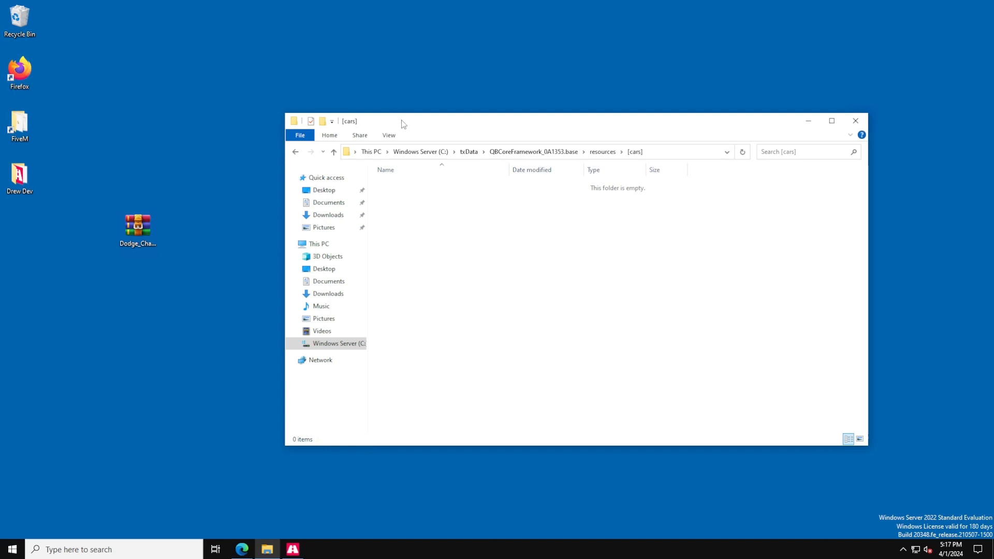
drag(406, 122, 401, 113)
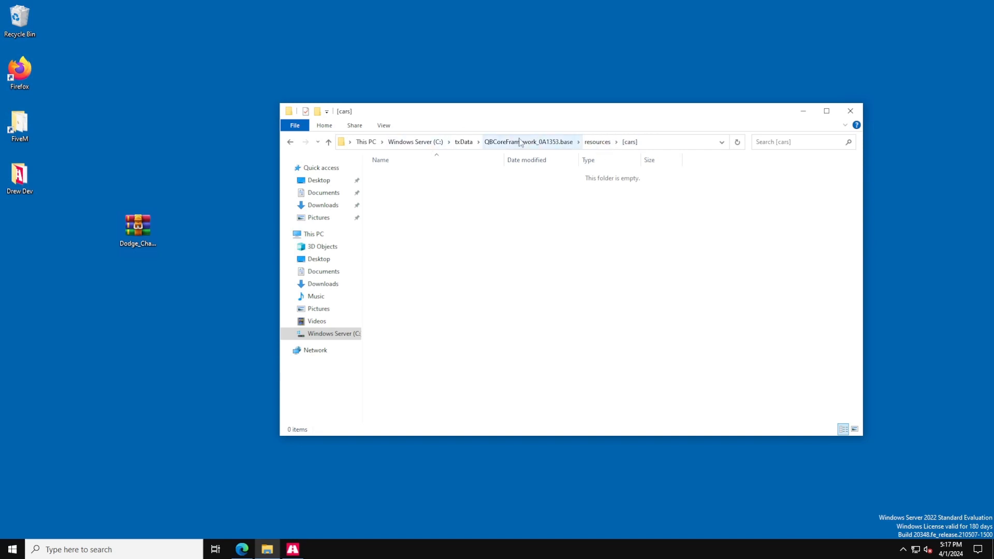
right_click(415, 211)
click(590, 230)
click(600, 143)
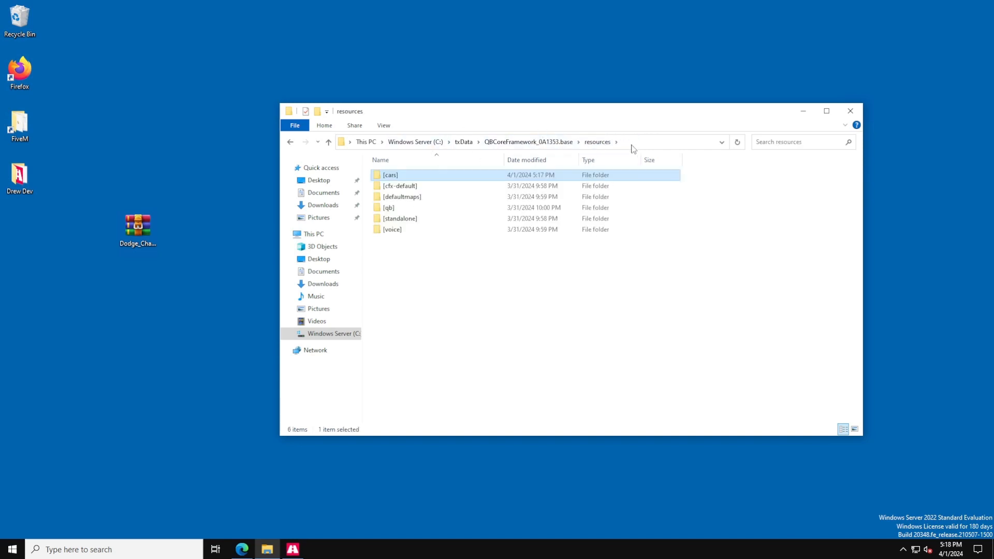
double_click(410, 177)
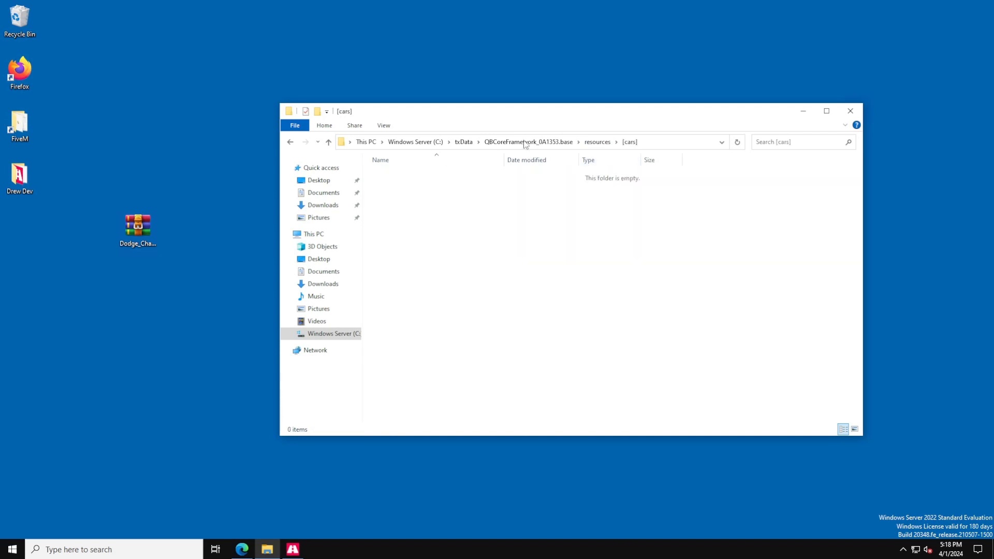
click(596, 142)
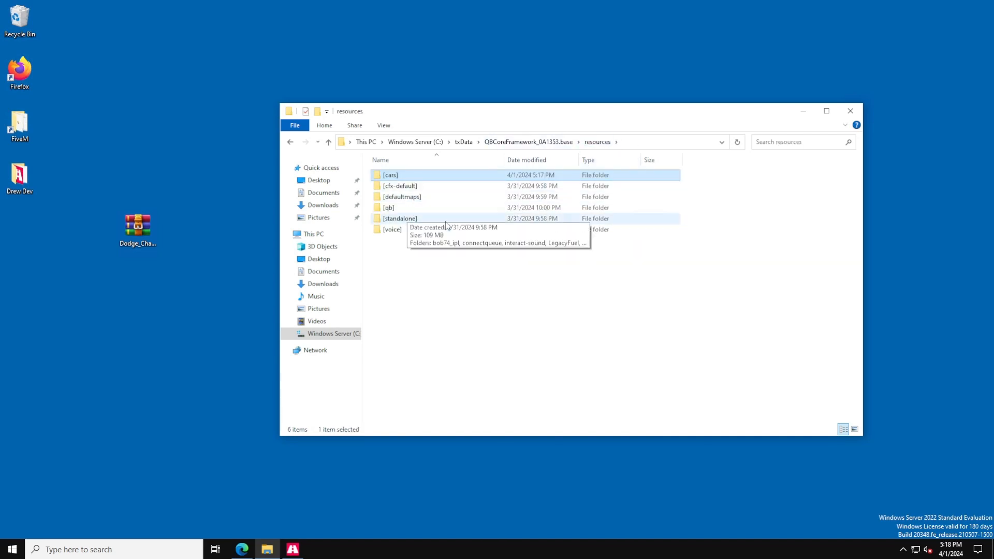
double_click(413, 178)
drag(412, 117, 463, 116)
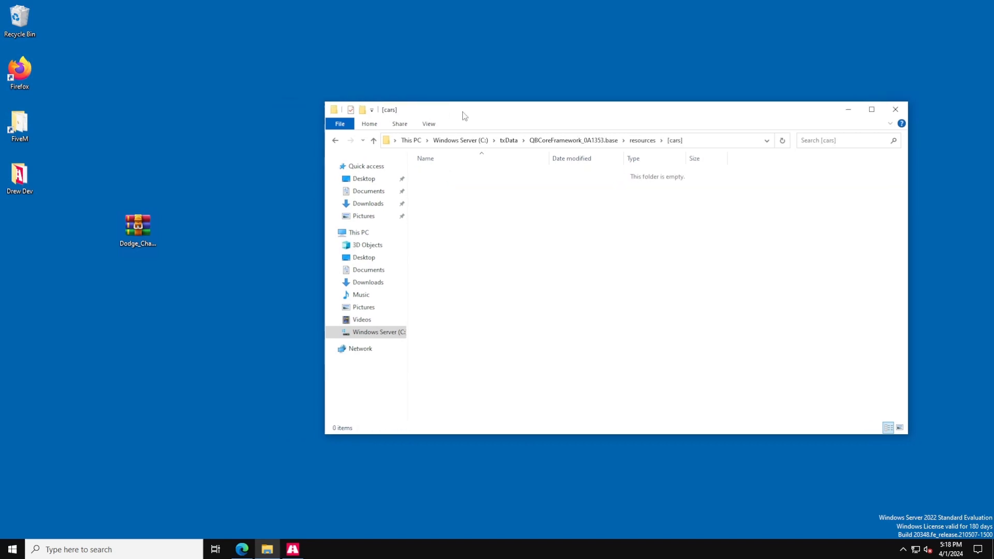
right_click(456, 202)
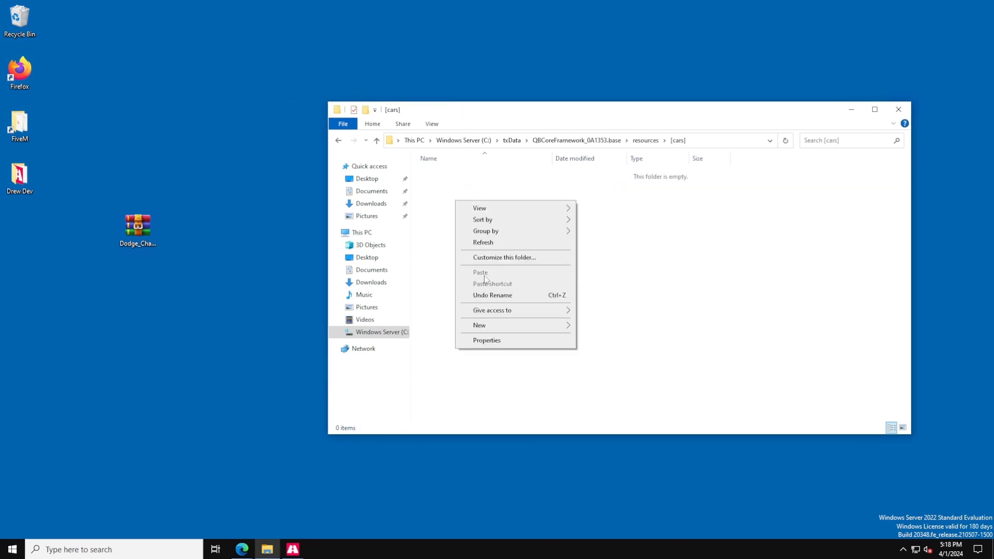
mouse_move(489, 327)
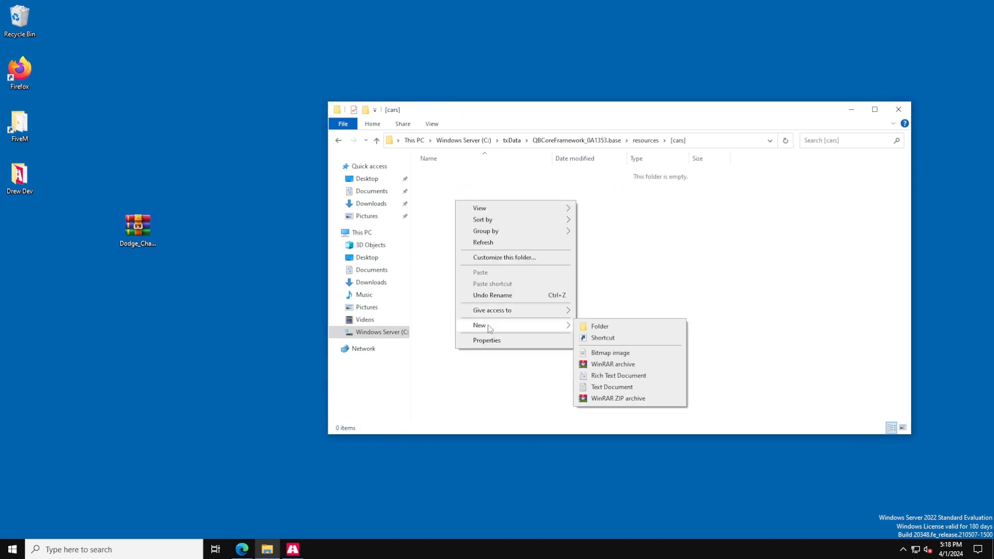
click(601, 329)
text(data)
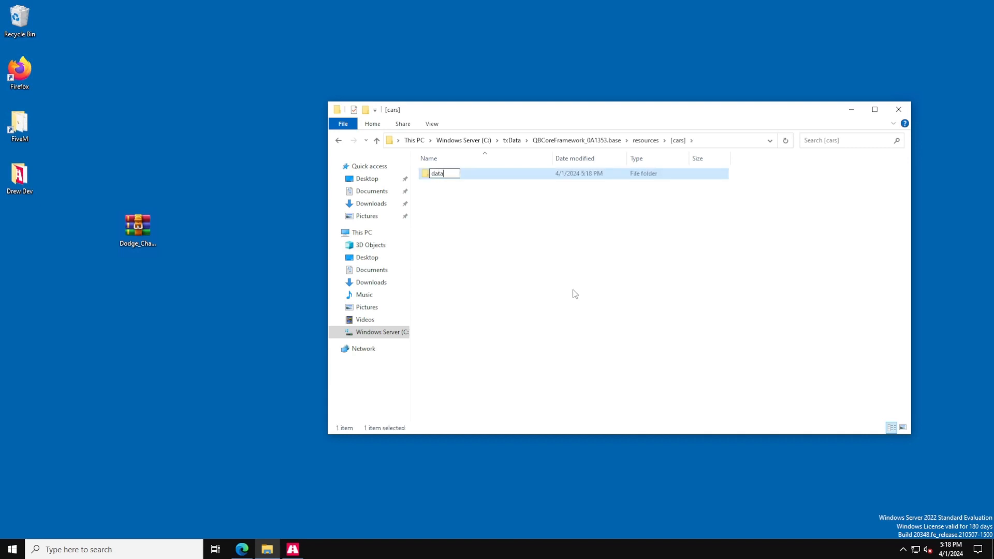
click(463, 227)
Create a second subfolder named stream inside the [cars] folder.
right_click(461, 203)
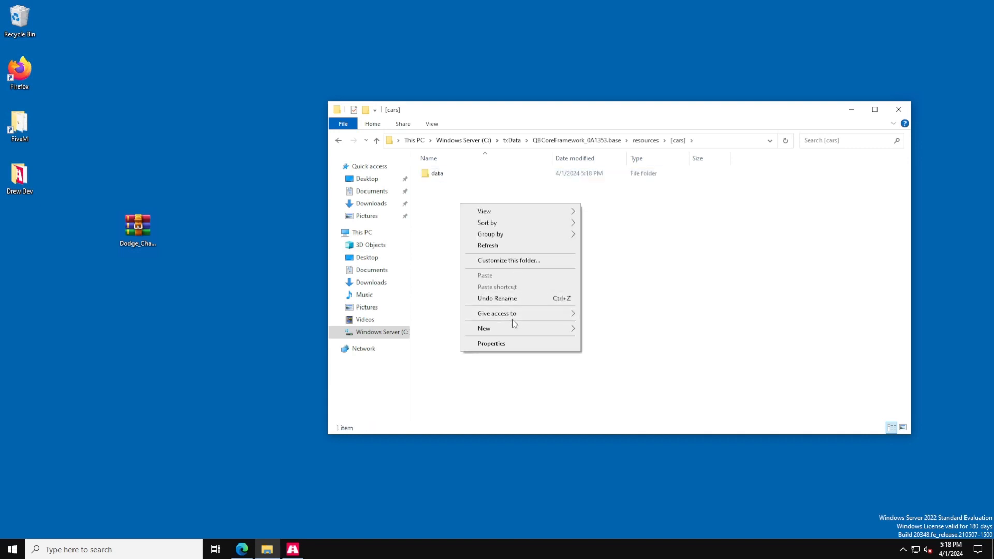
mouse_move(538, 326)
click(623, 331)
text(stre)
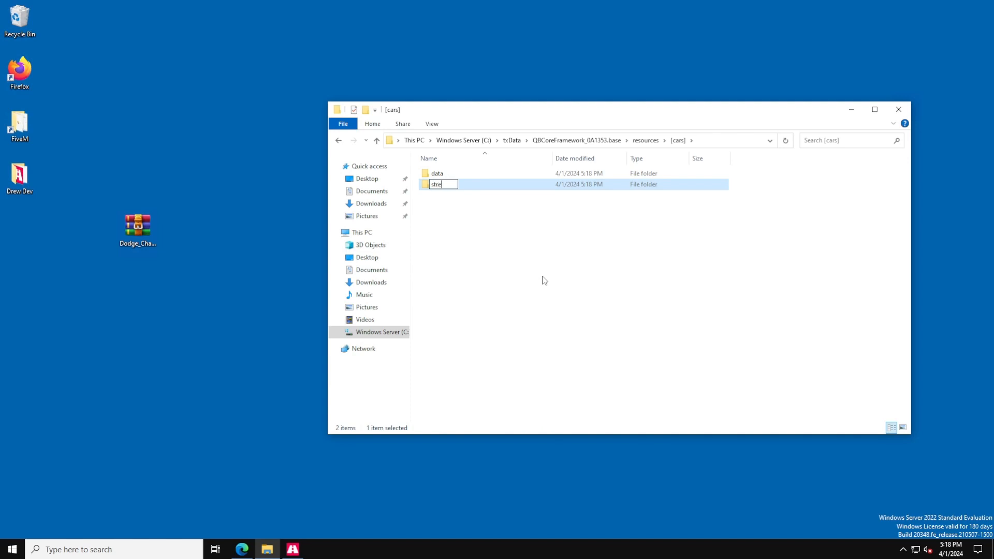
text(am)
key(Return)
click(497, 259)
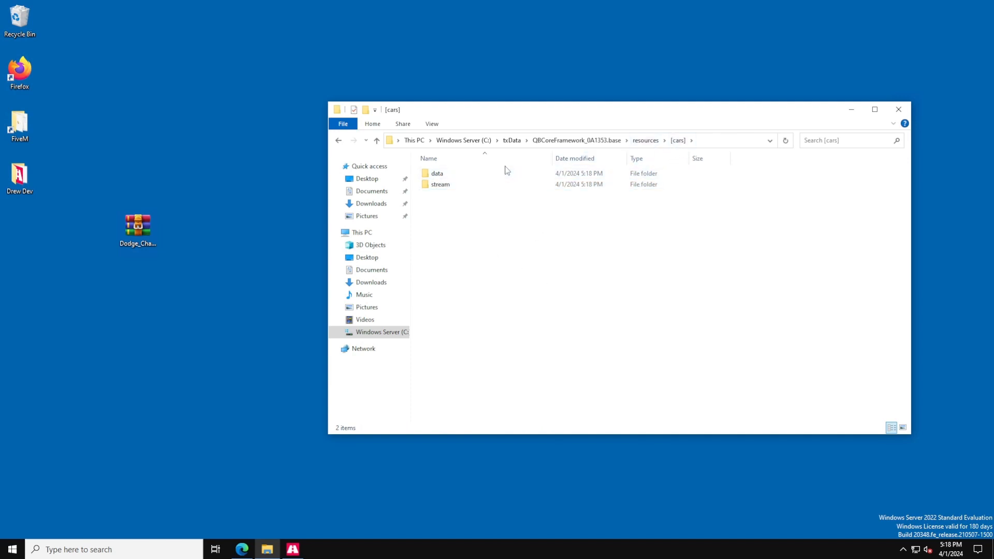
click(463, 179)
double_click(463, 179)
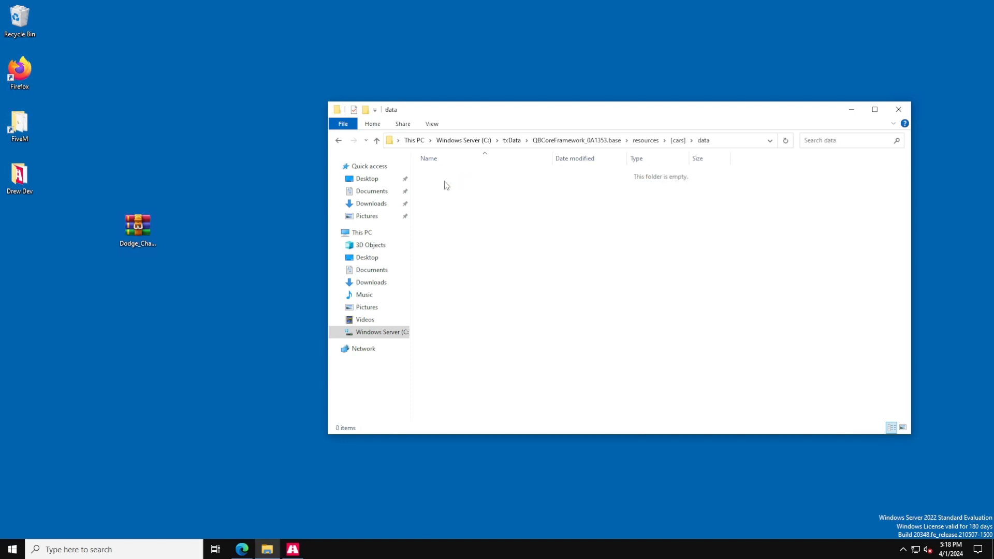
right_click(445, 182)
mouse_move(510, 307)
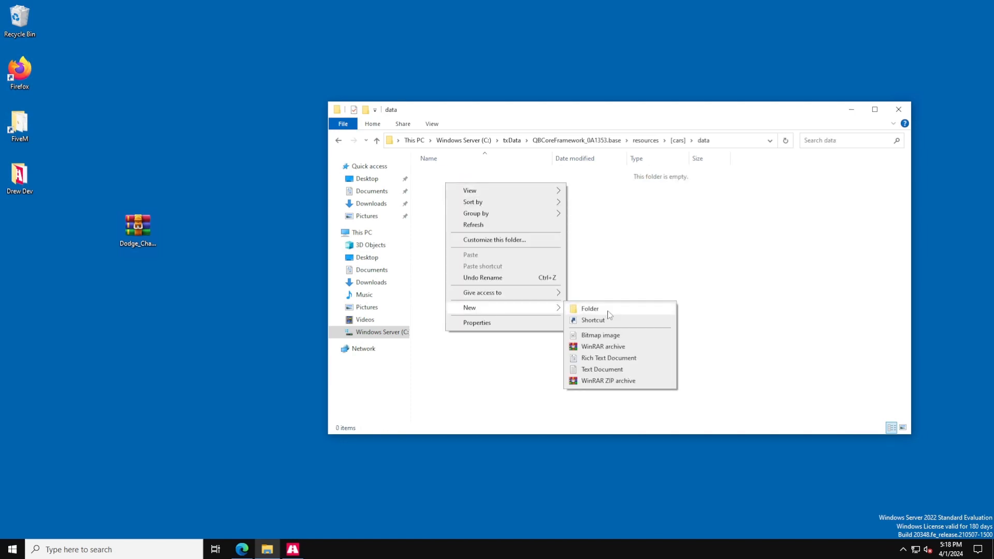
click(637, 249)
click(677, 141)
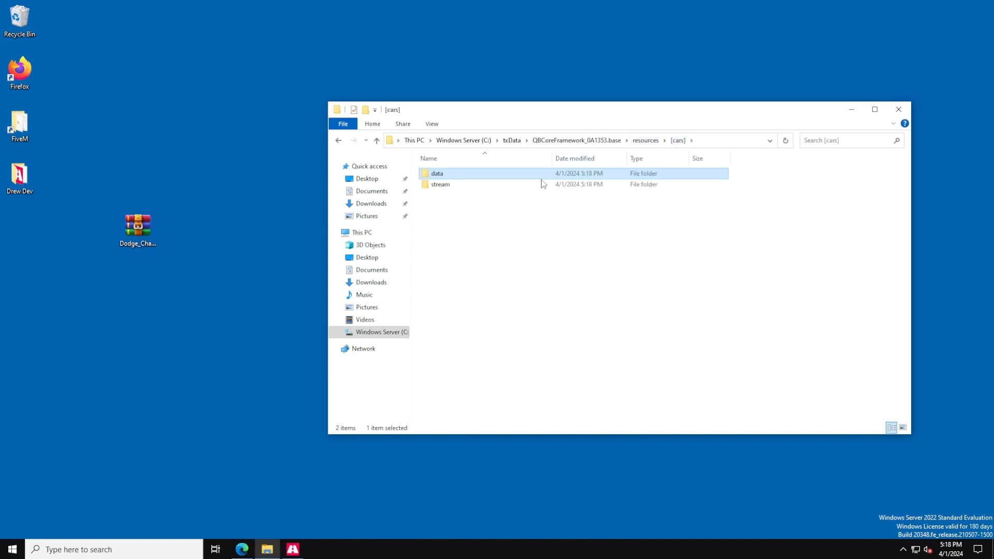
Delete both the data and stream subfolders from the [cars] folder.
click(459, 185)
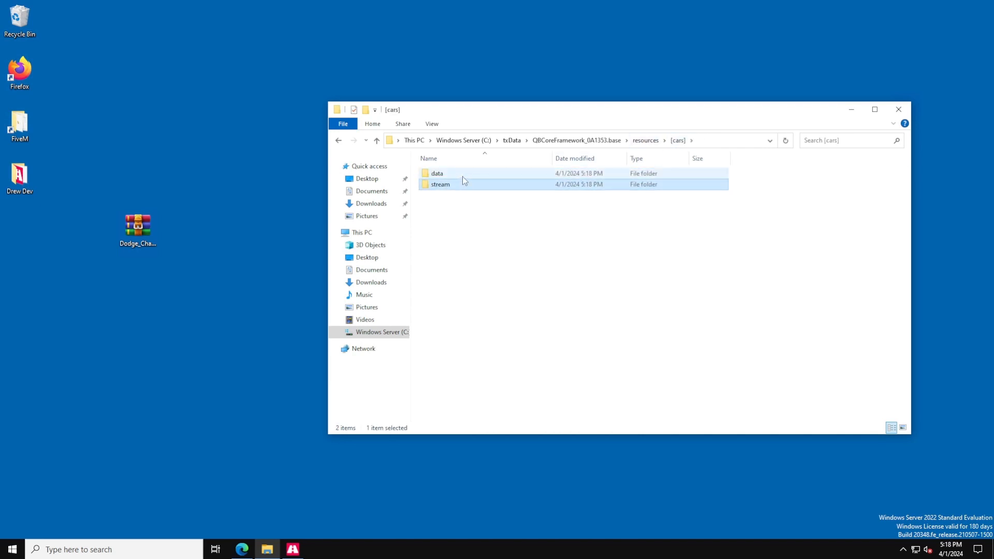
click(461, 176)
ctrl+click(447, 186)
right_click(448, 186)
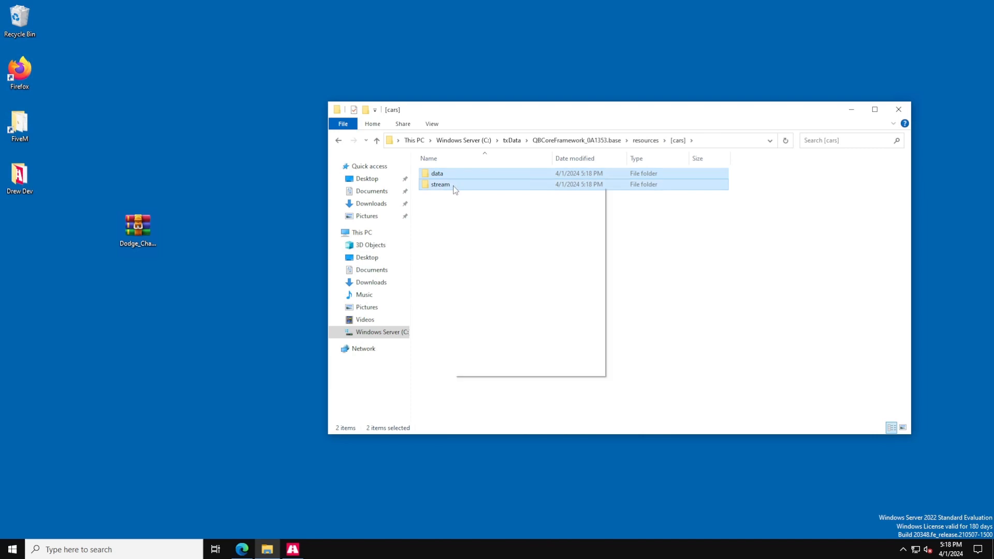
click(497, 342)
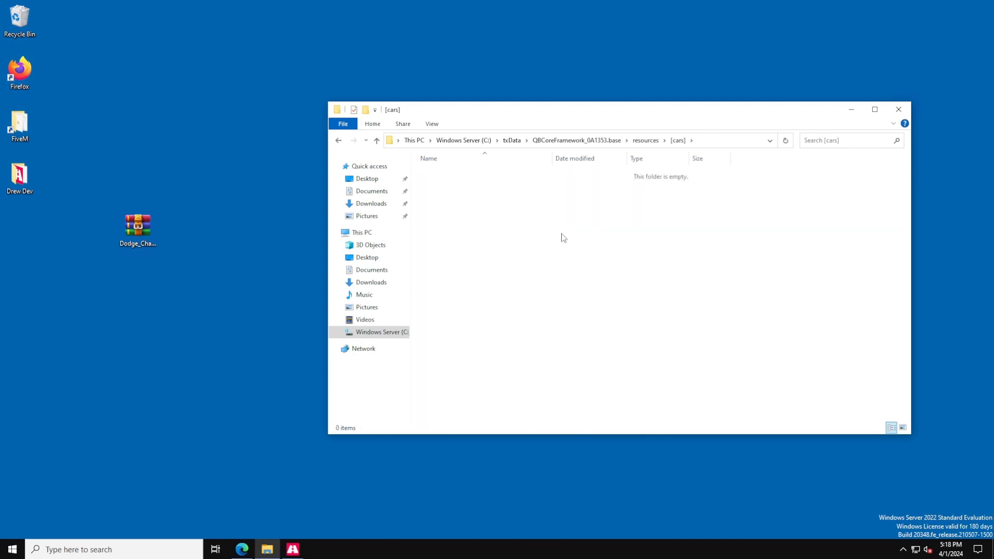
Open the Dodge_Charger_Redeye.rar archive from the desktop and browse into its Dodge_Charger_Redeye folder.
click(645, 141)
double_click(451, 172)
double_click(141, 229)
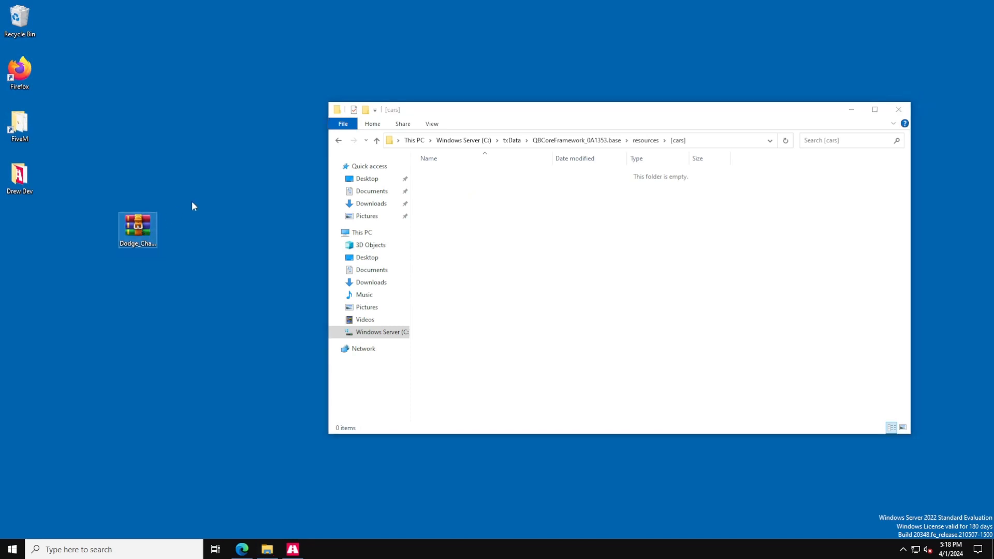
drag(700, 109, 592, 89)
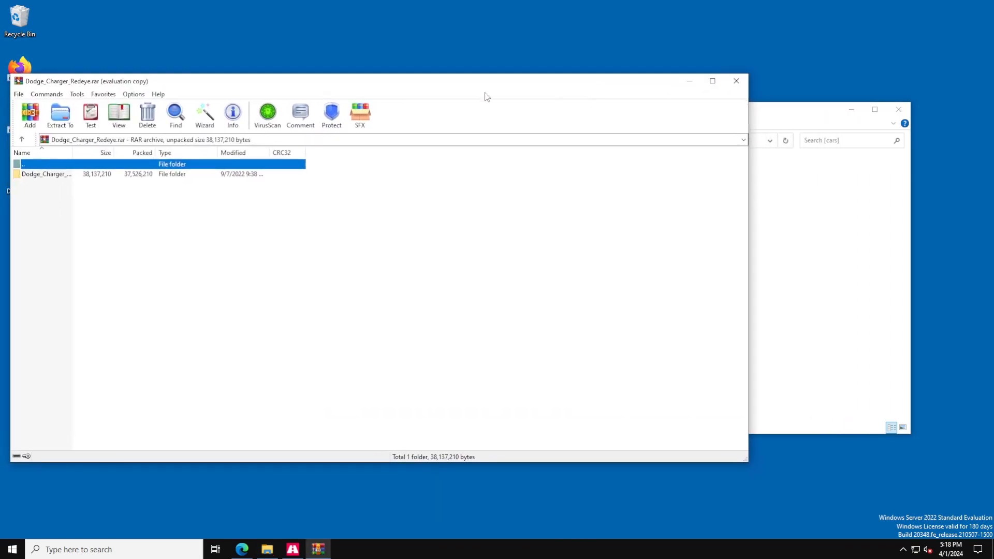
double_click(48, 176)
click(45, 177)
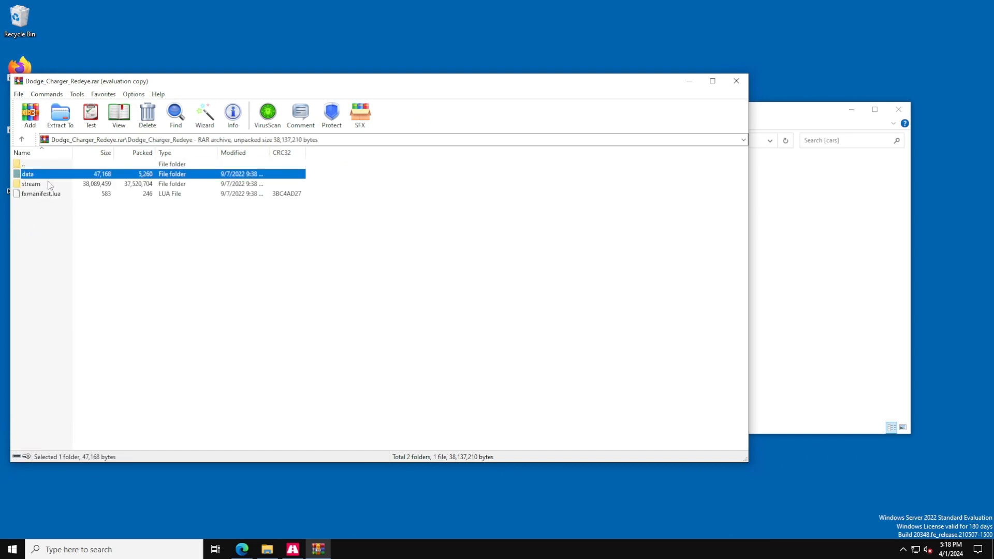
click(49, 185)
click(46, 175)
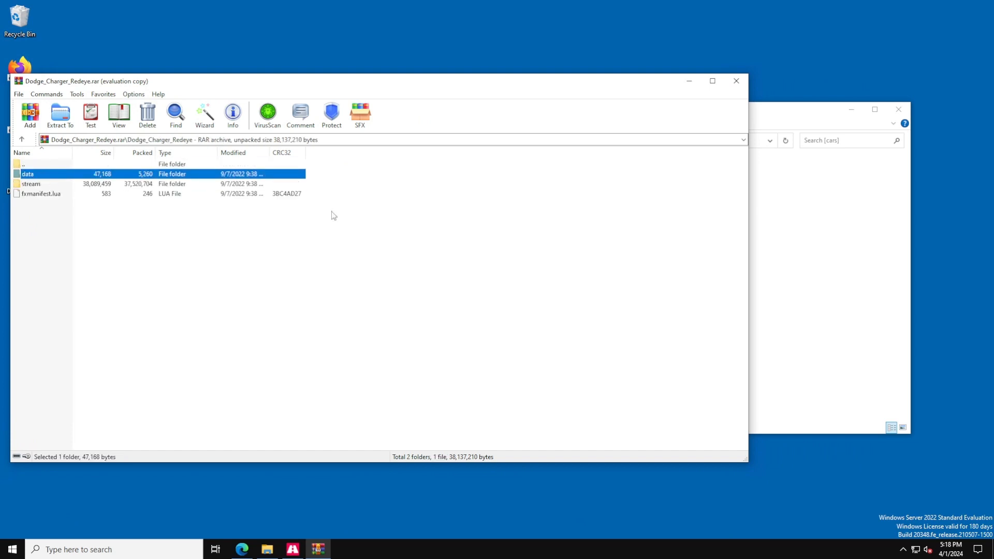
click(810, 259)
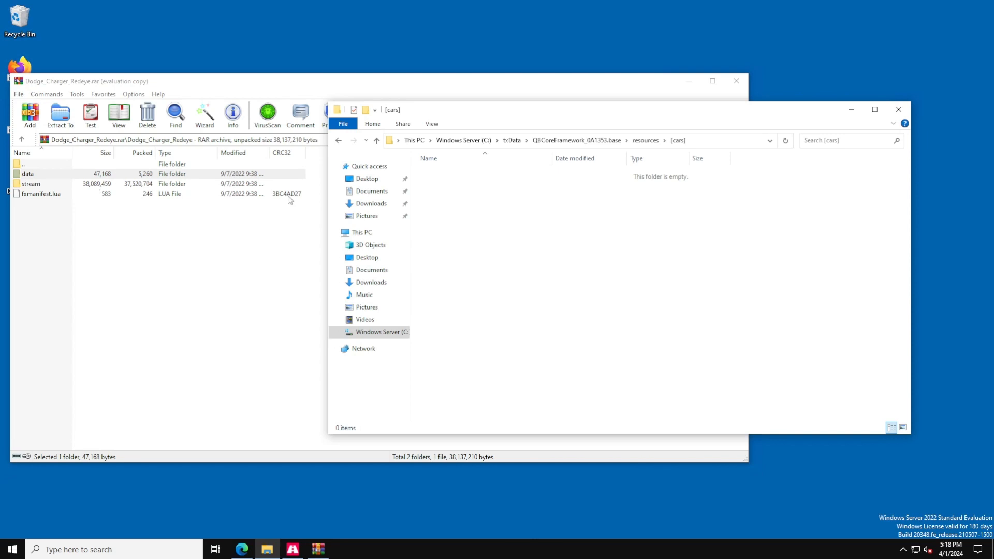
Create a data folder in [cars] and a subfolder named charger inside it.
right_click(448, 202)
mouse_move(487, 331)
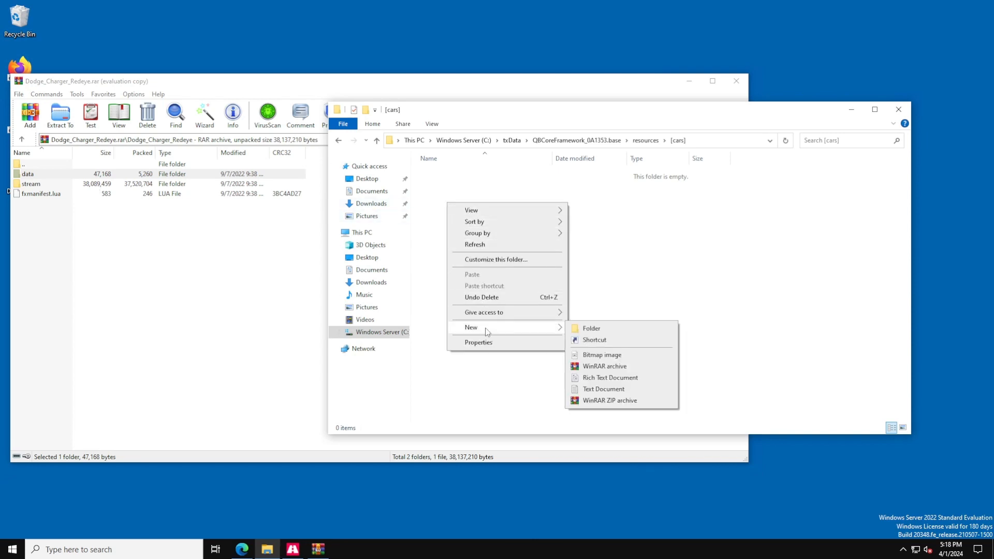
click(590, 328)
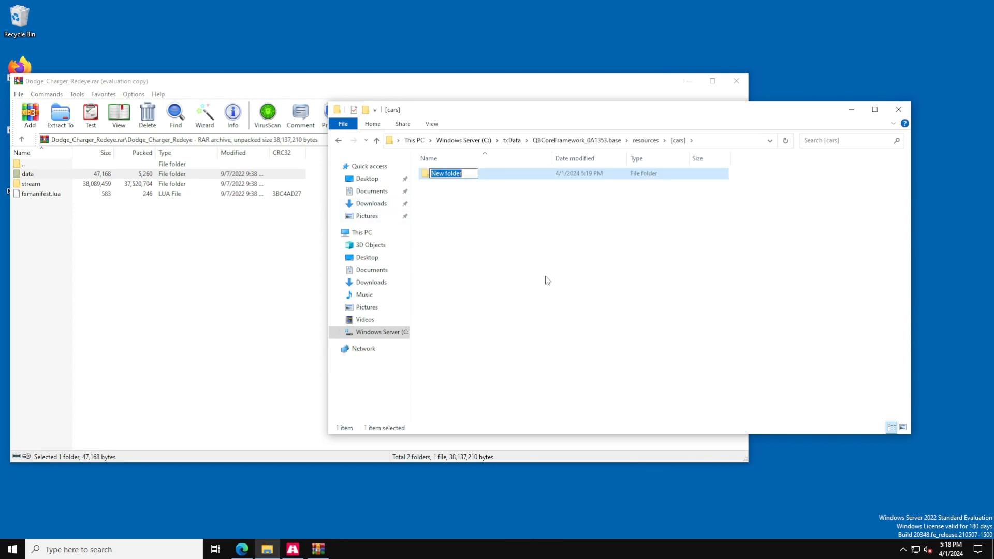
text(data)
key(Return)
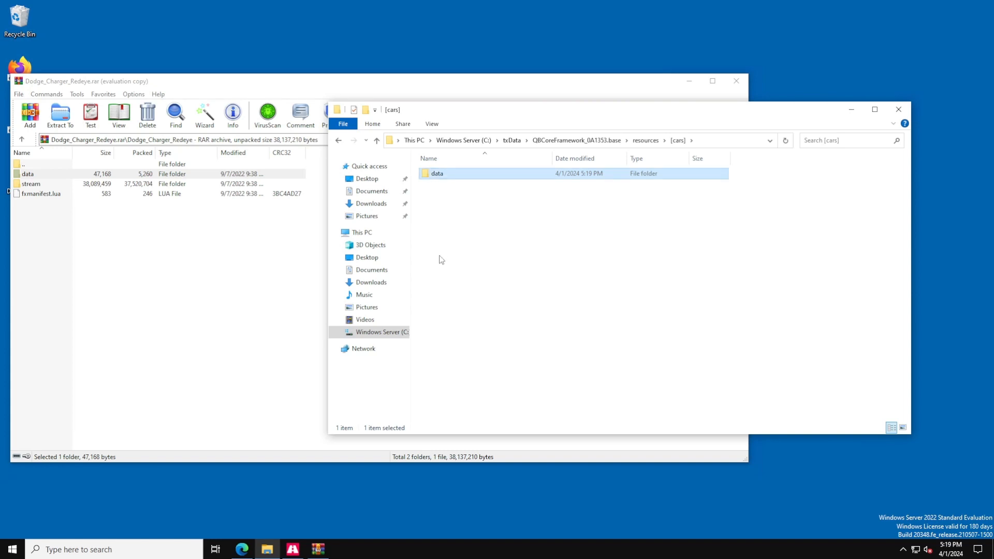
double_click(445, 177)
mouse_move(488, 313)
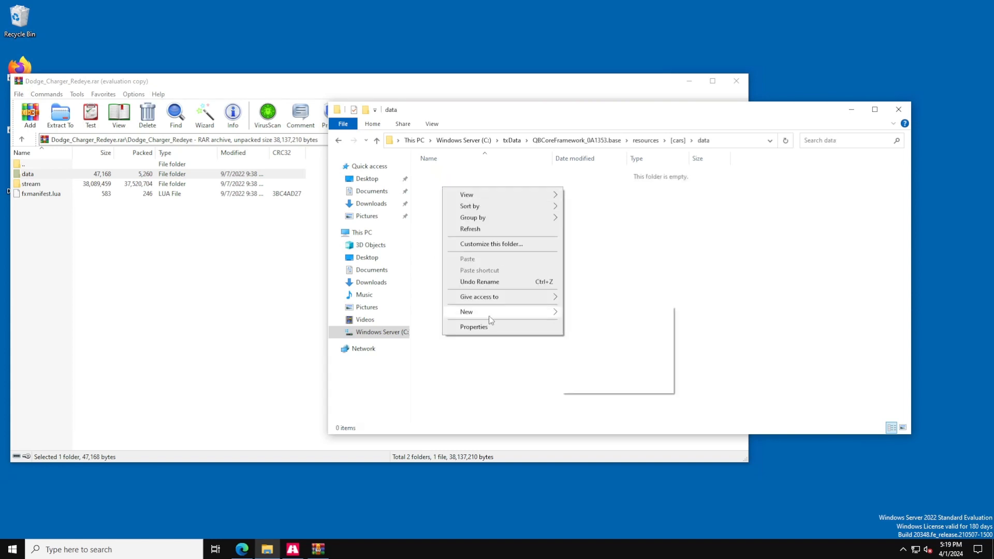
click(585, 315)
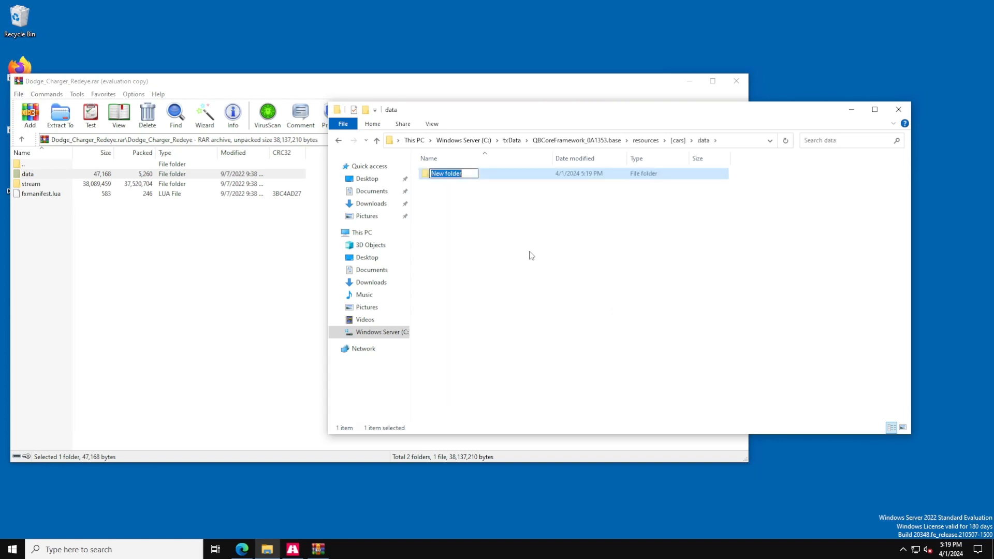
text(charger)
key(Return)
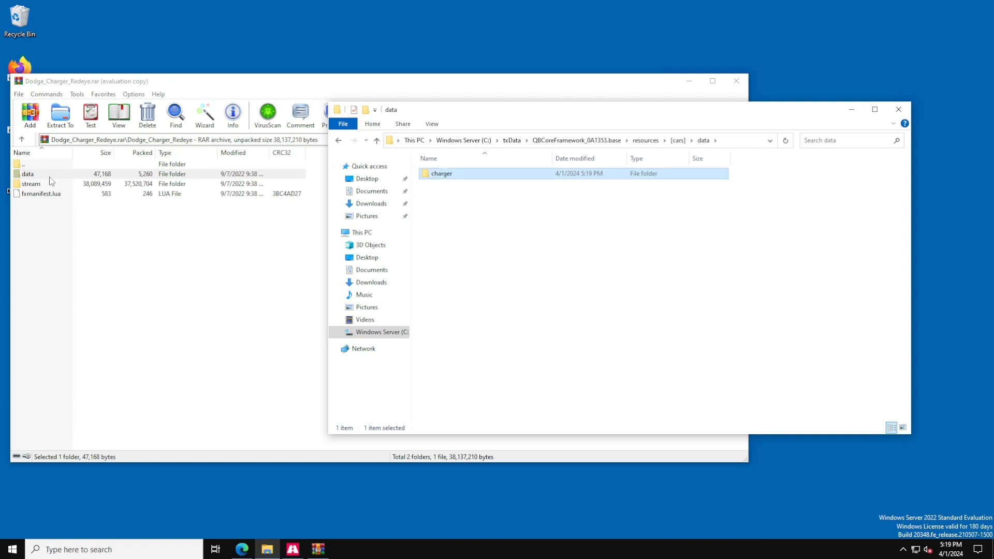
Delete the newly created data folder from the [cars] folder.
mouse_move(50, 176)
mouse_down()
mouse_move(732, 224)
mouse_move(48, 177)
mouse_up()
click(846, 270)
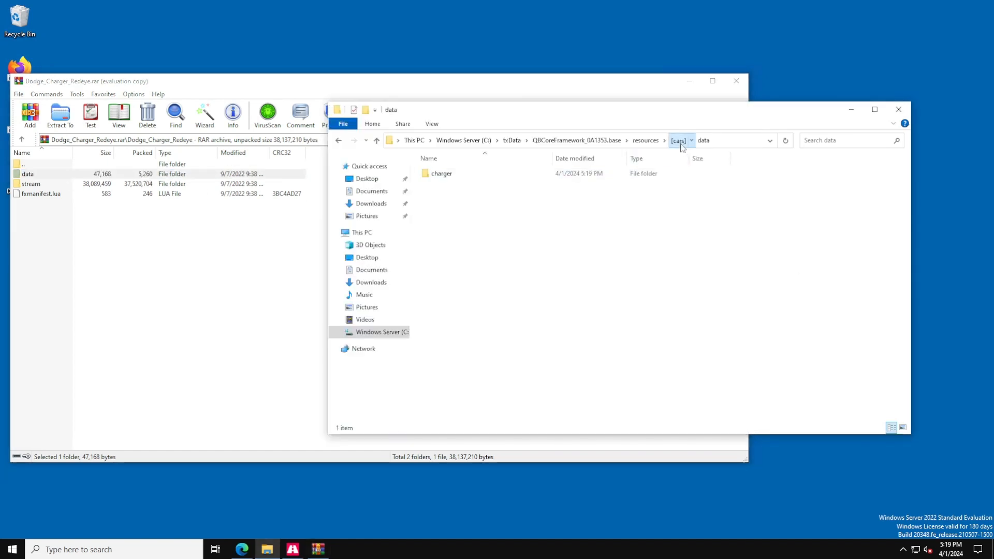
click(680, 146)
right_click(455, 176)
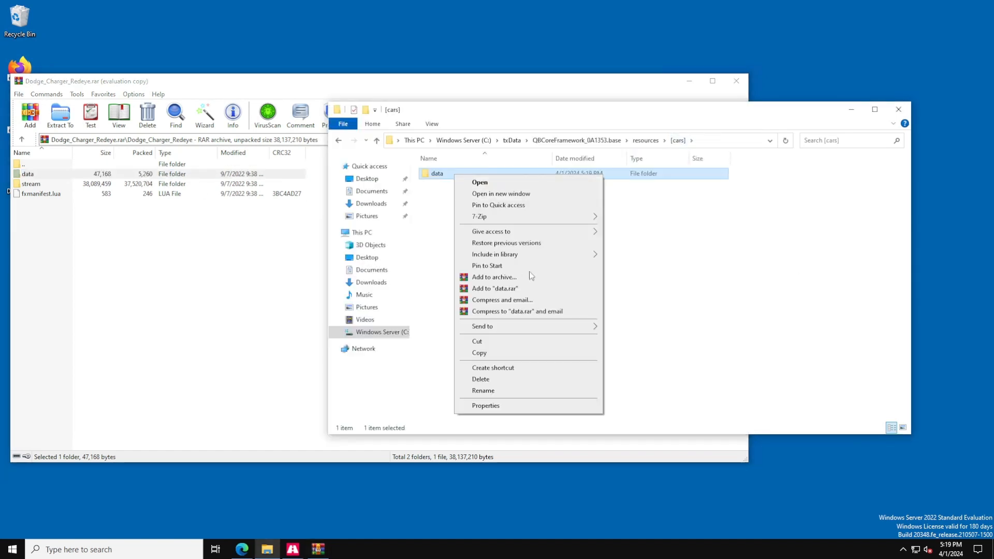
click(498, 383)
Extract the Dodge_Charger_Redeye folder from the archive into the [cars] folder.
click(645, 140)
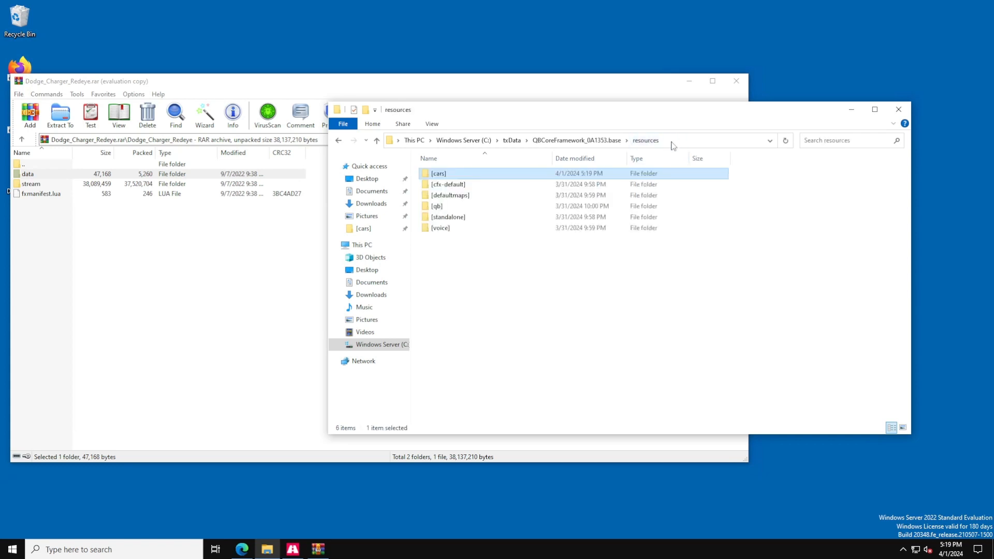
double_click(484, 176)
click(192, 267)
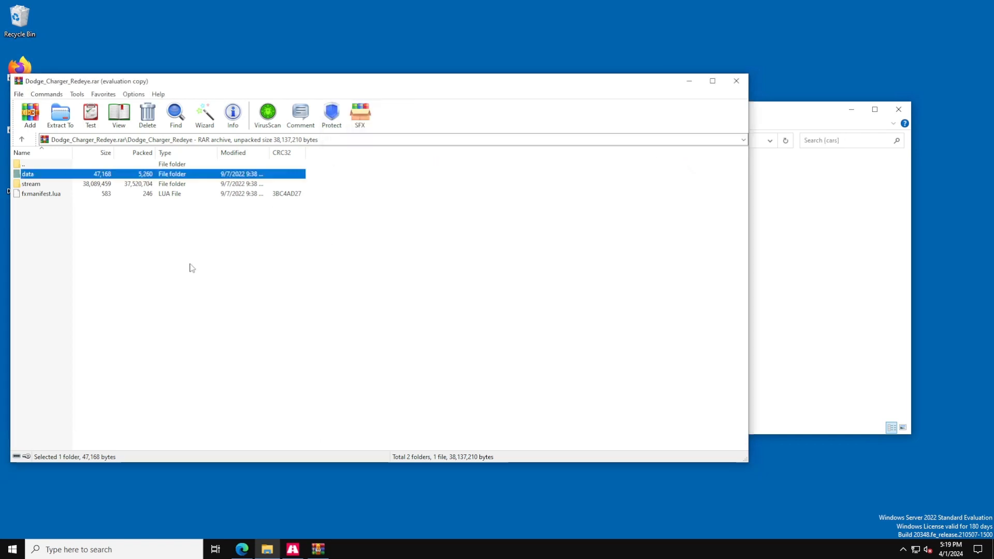
click(21, 139)
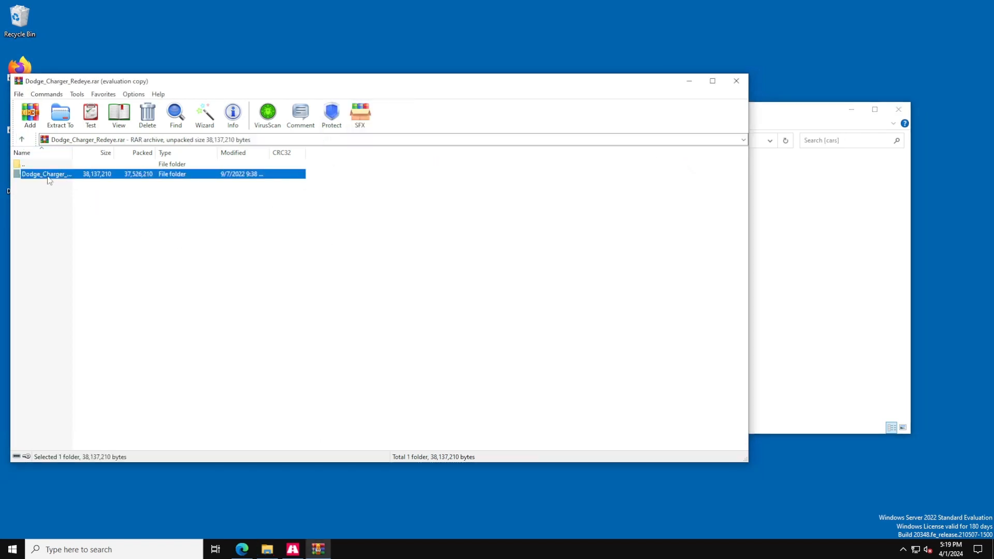
drag(48, 178, 777, 231)
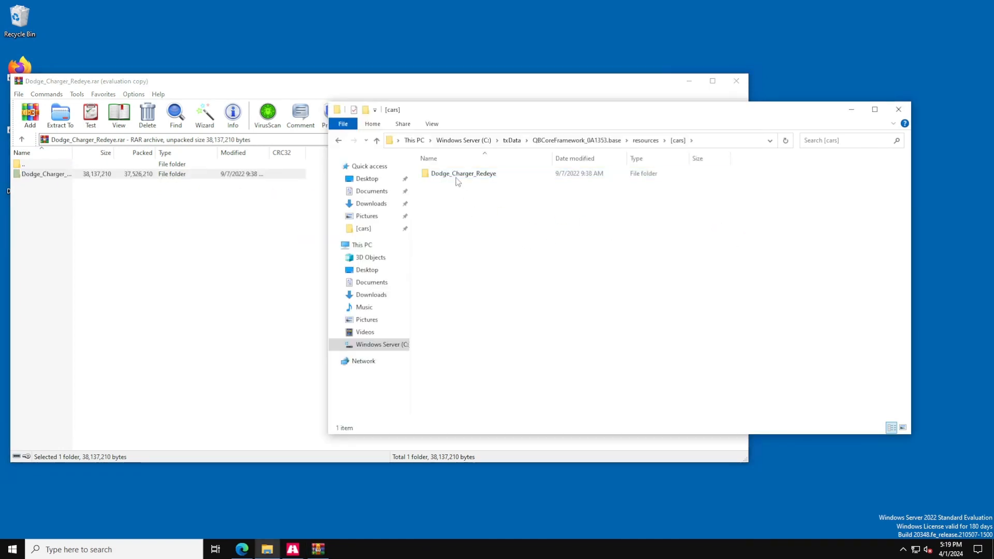
Inspect the contents of the extracted Dodge_Charger_Redeye data and stream folders.
double_click(458, 178)
click(459, 196)
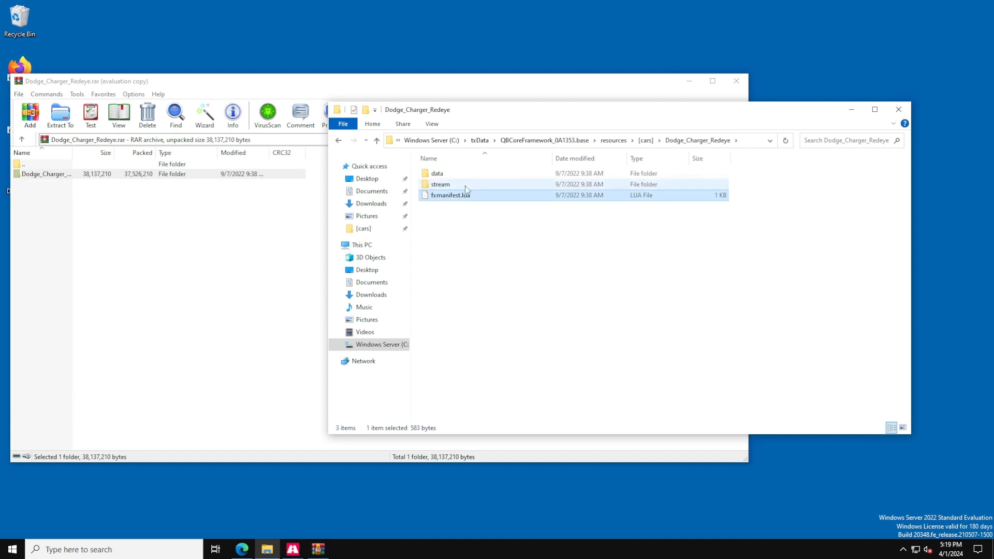
click(468, 185)
double_click(469, 173)
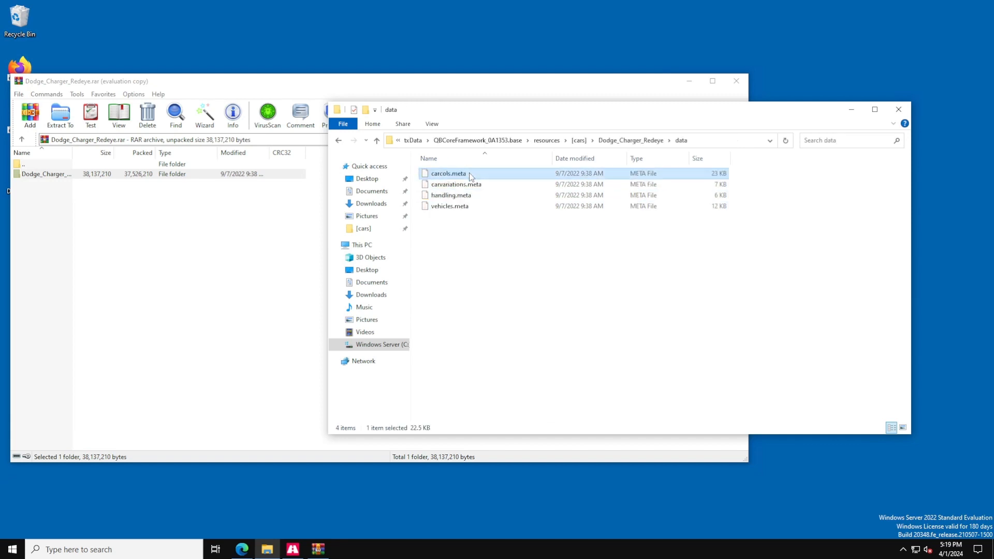
key(BackSpace)
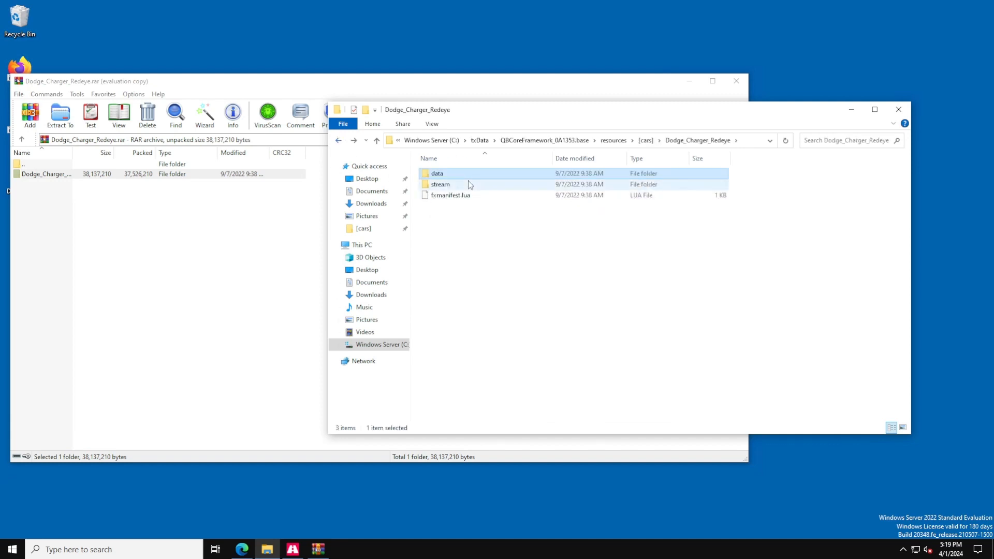
double_click(470, 184)
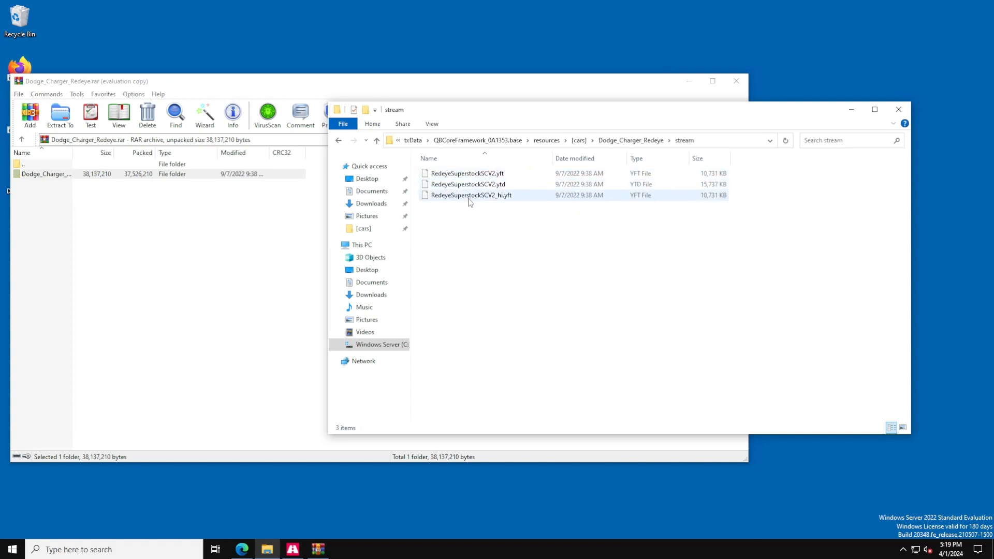
click(344, 142)
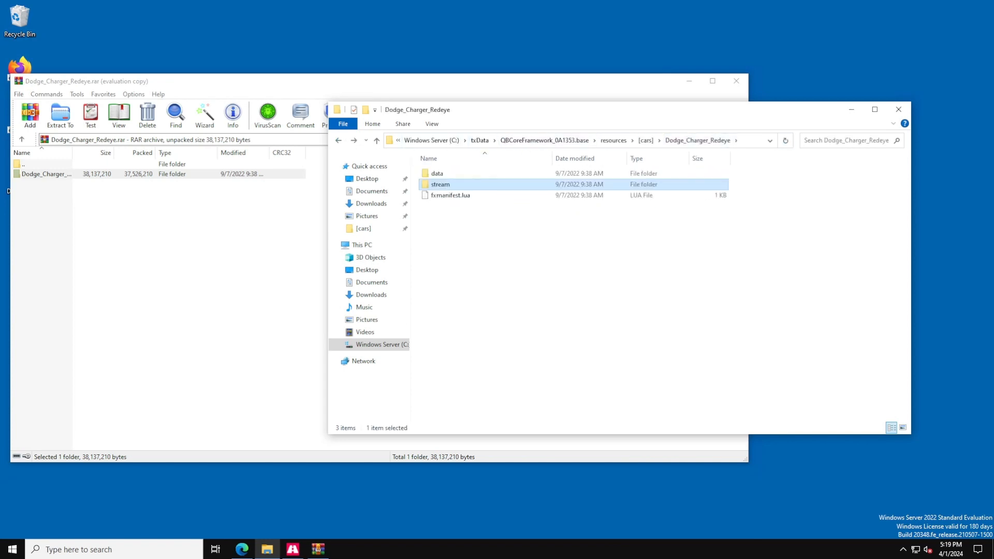
click(342, 144)
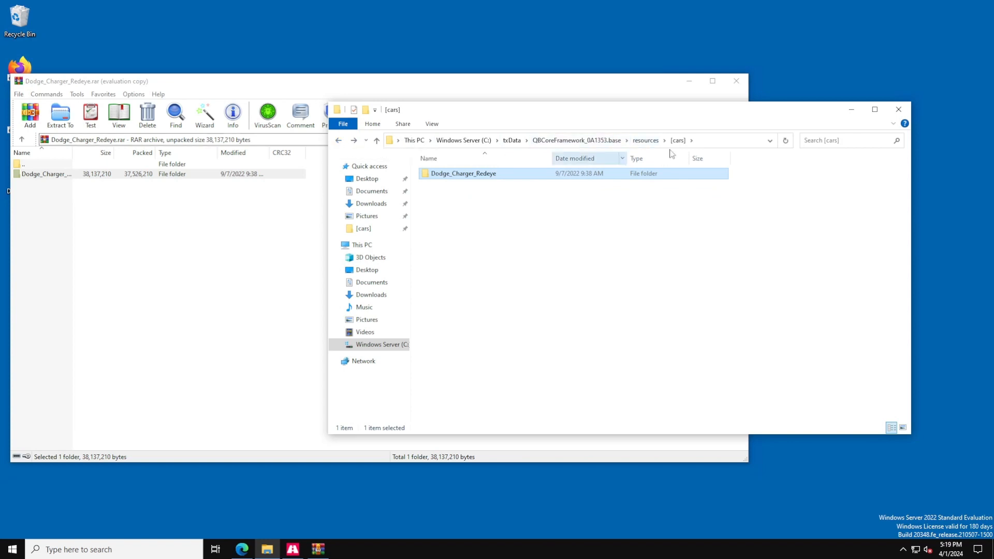
click(339, 141)
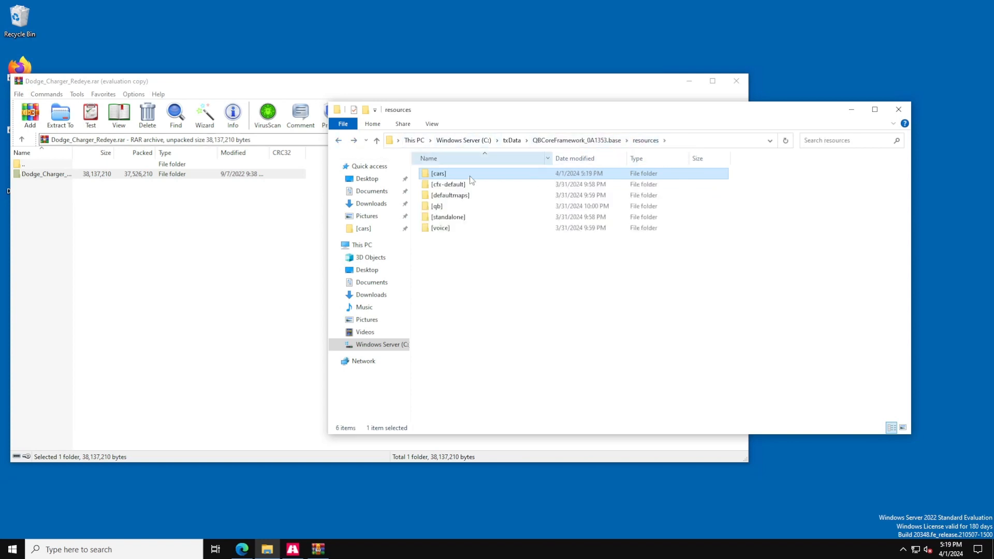
Open the server's server.cfg file in Notepad and scroll through its contents.
click(568, 143)
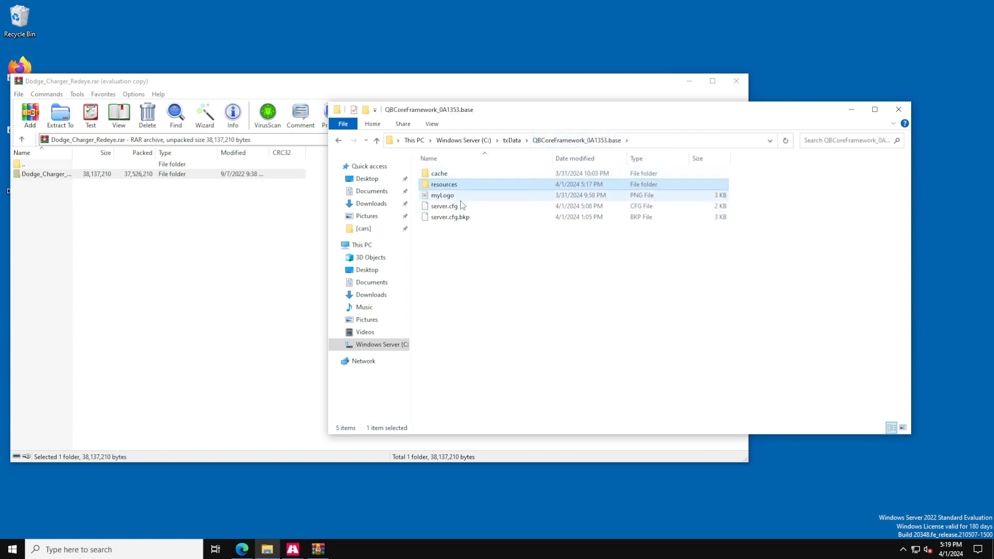
double_click(461, 206)
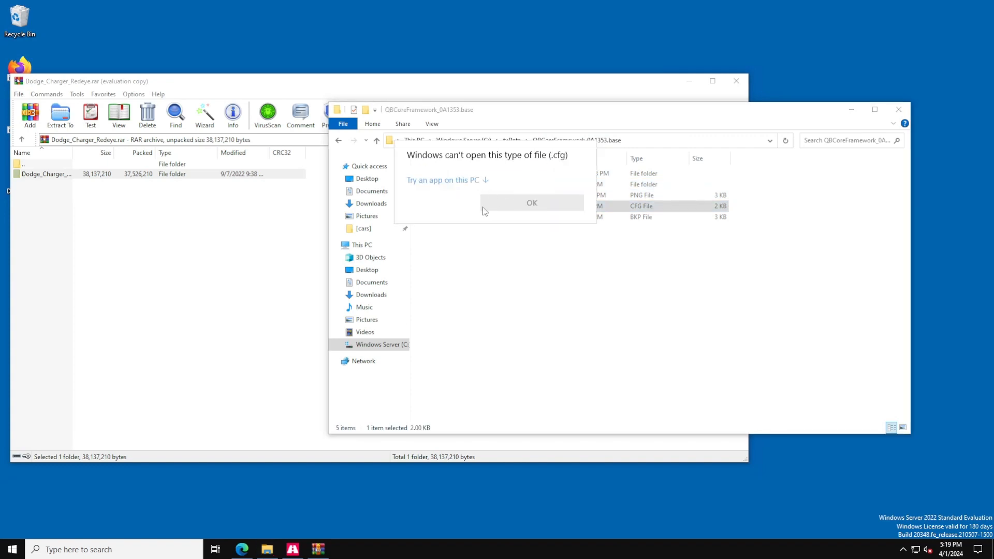
click(459, 181)
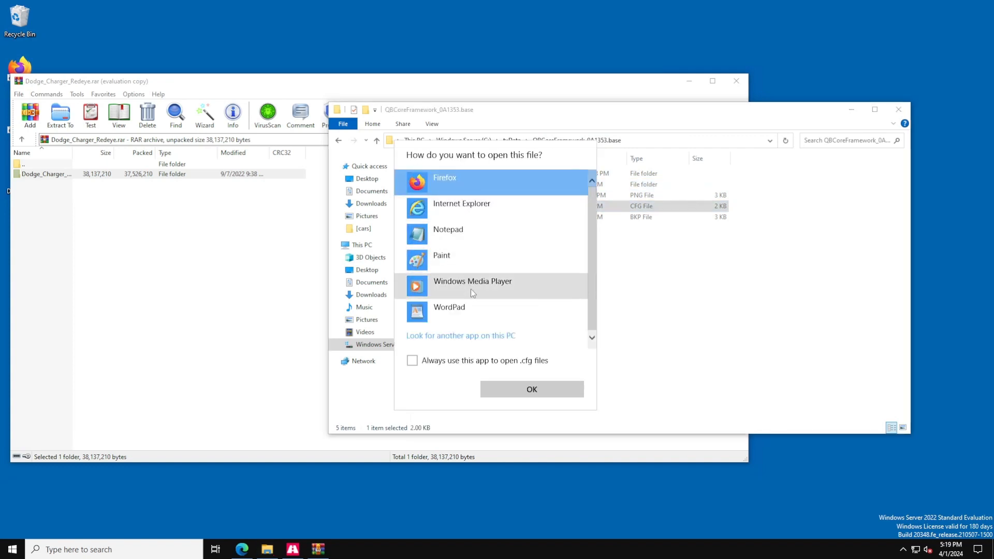
click(473, 230)
click(538, 387)
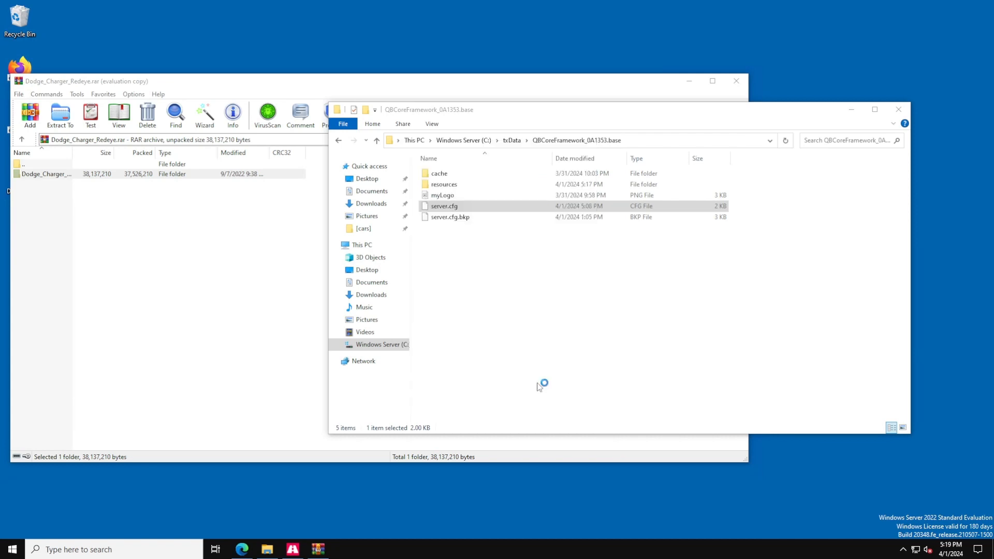
scroll(414, 238, down, 5)
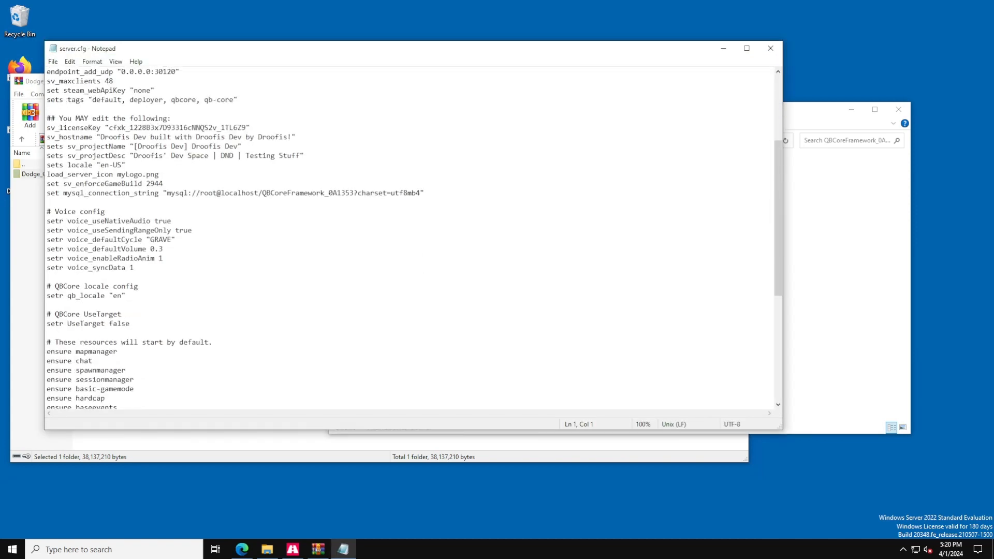
Switch to txAdmin's CFG Editor, add the line "ensure [cars]" after ensure [defaultmaps], and save the file.
click(244, 548)
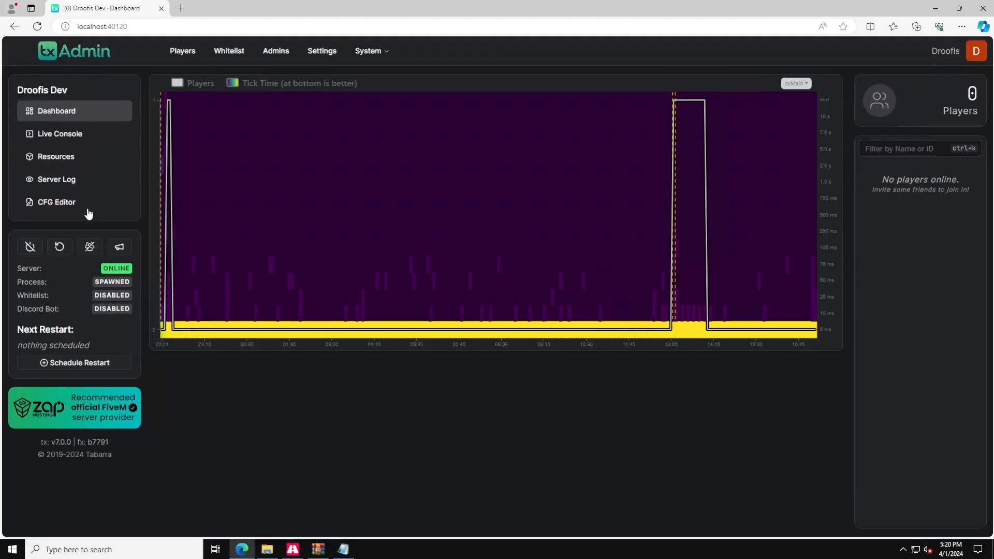
click(80, 201)
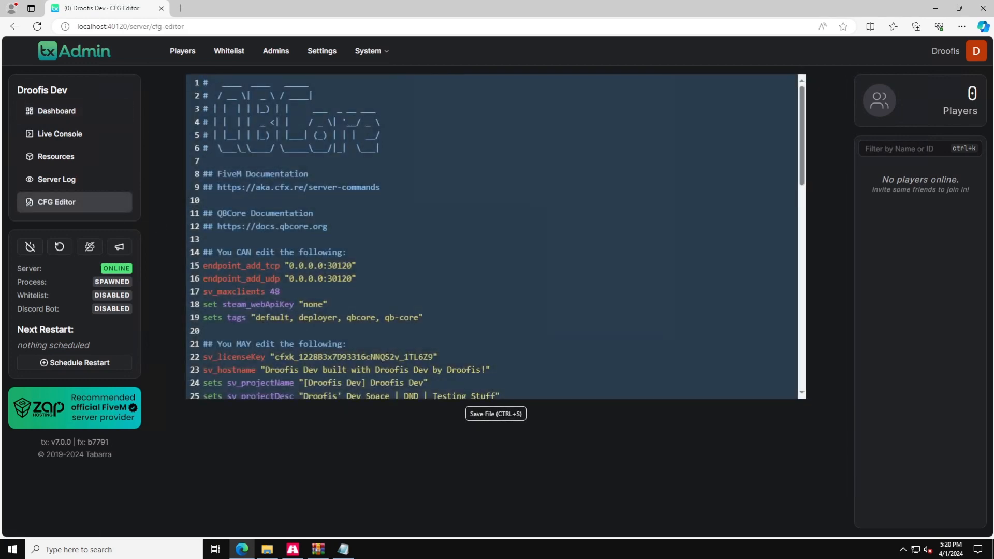
scroll(191, 202, down, 8)
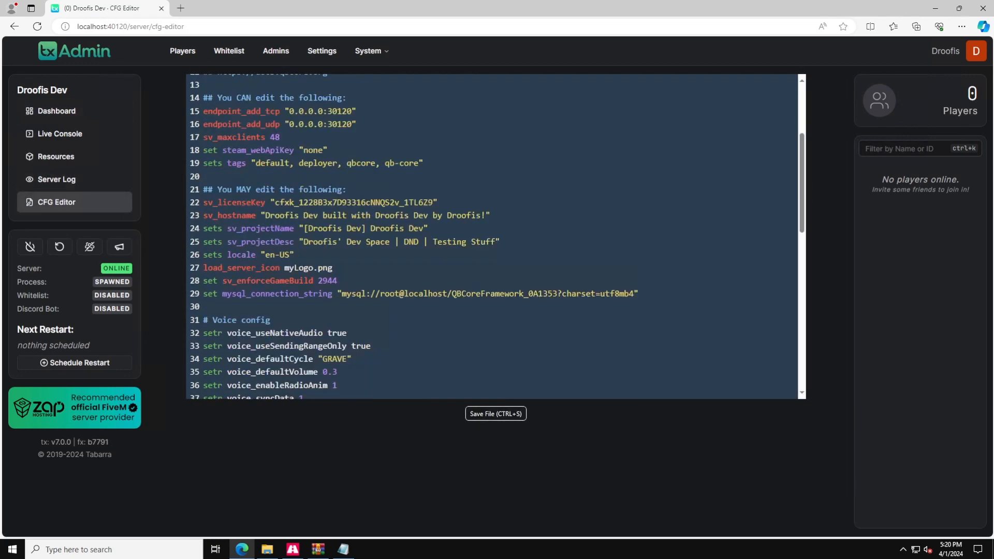
scroll(496, 236, down, 3)
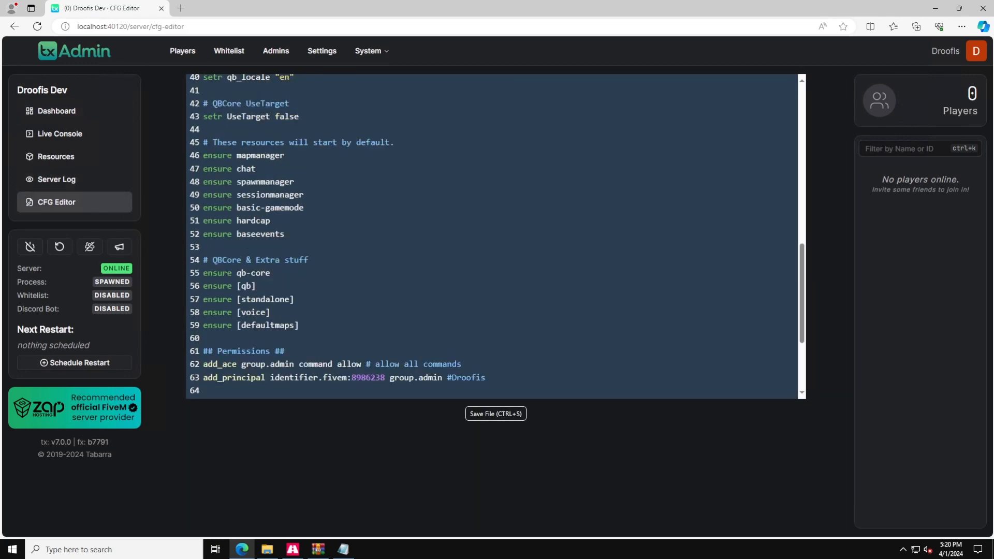
scroll(495, 236, down, 1)
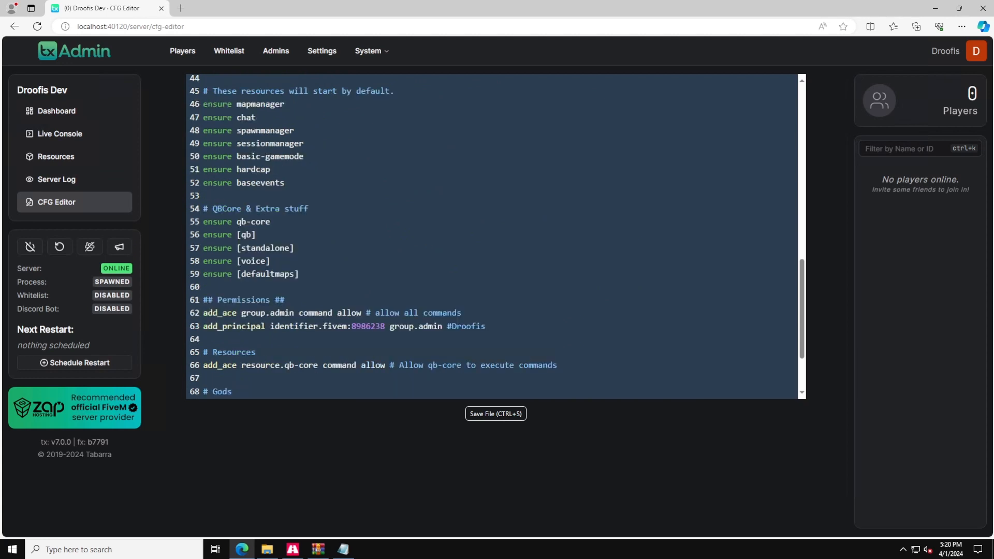
key(Return)
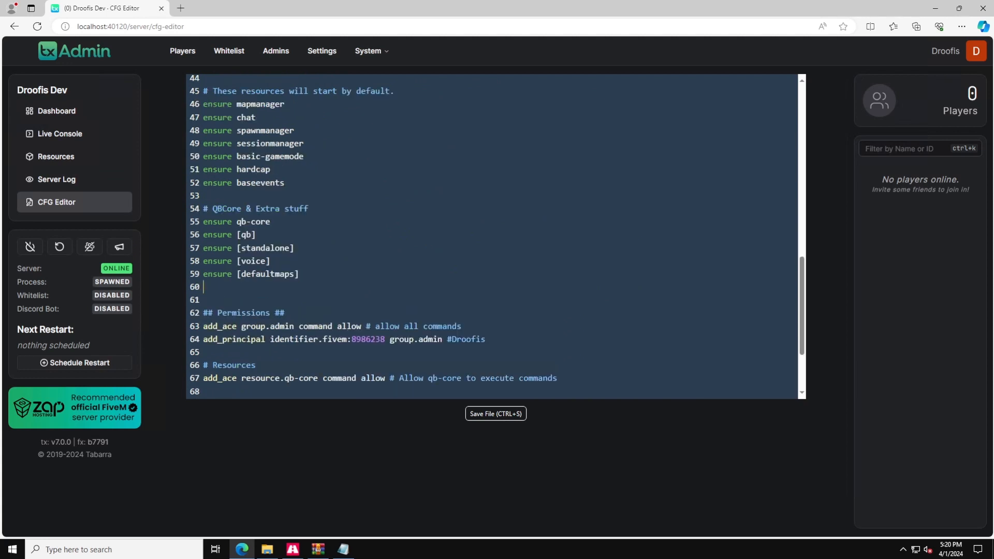
text(ensure [cars])
click(472, 411)
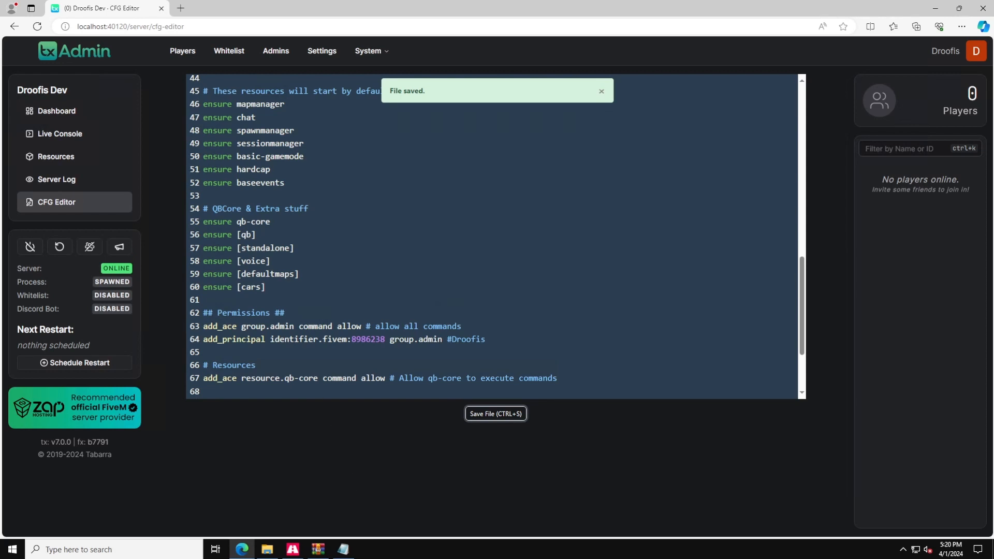
Restart the server from txAdmin and confirm the restart.
scroll(492, 236, up, 2)
scroll(491, 235, up, 2)
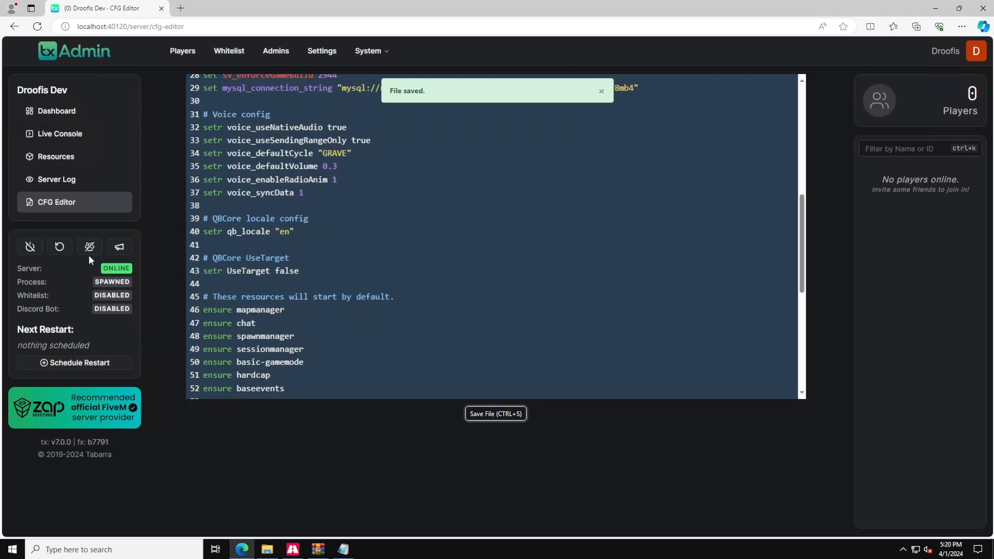
click(59, 247)
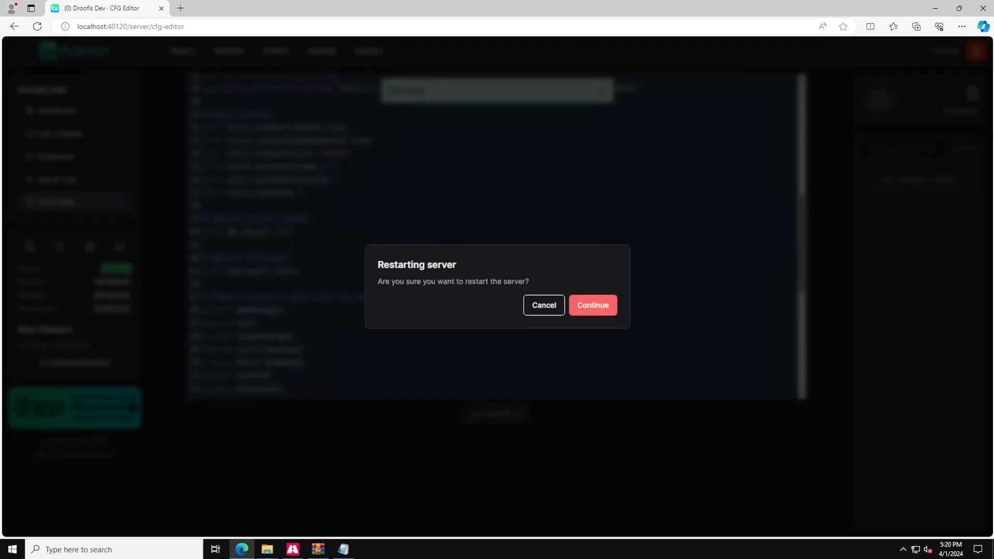
click(578, 308)
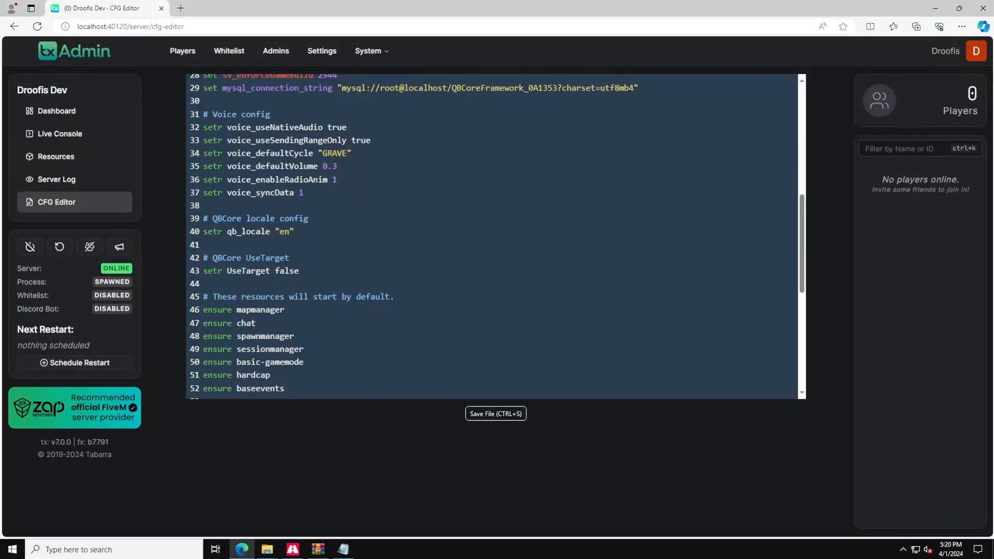
Open vehicles.meta from the Dodge_Charger_Redeye data folder inside resources\[cars] in Notepad.
click(935, 7)
click(776, 54)
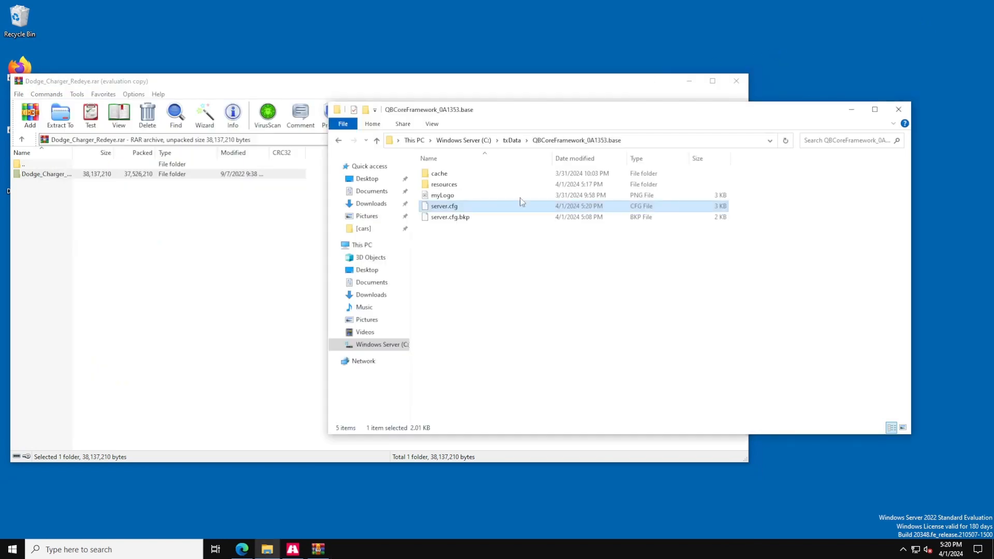
double_click(468, 185)
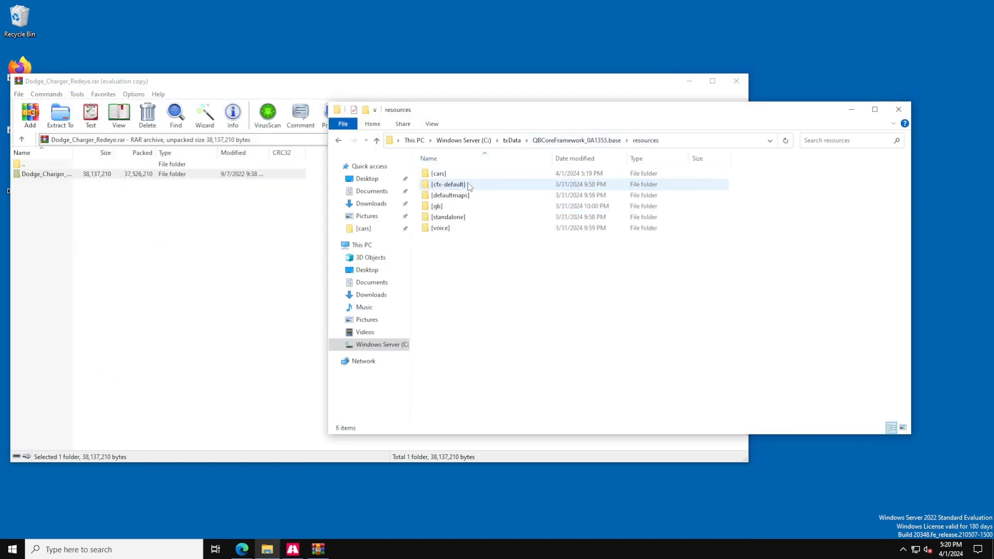
double_click(461, 178)
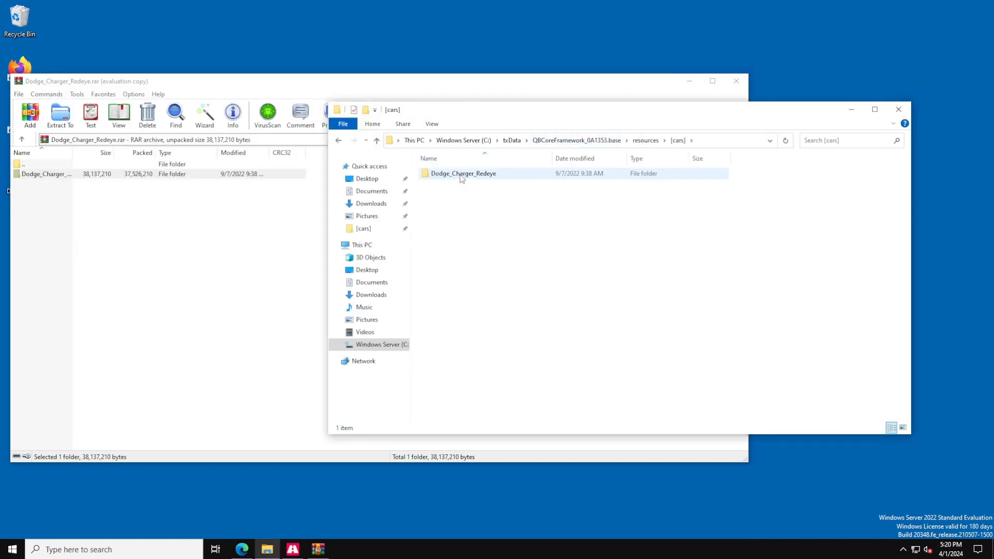
double_click(462, 176)
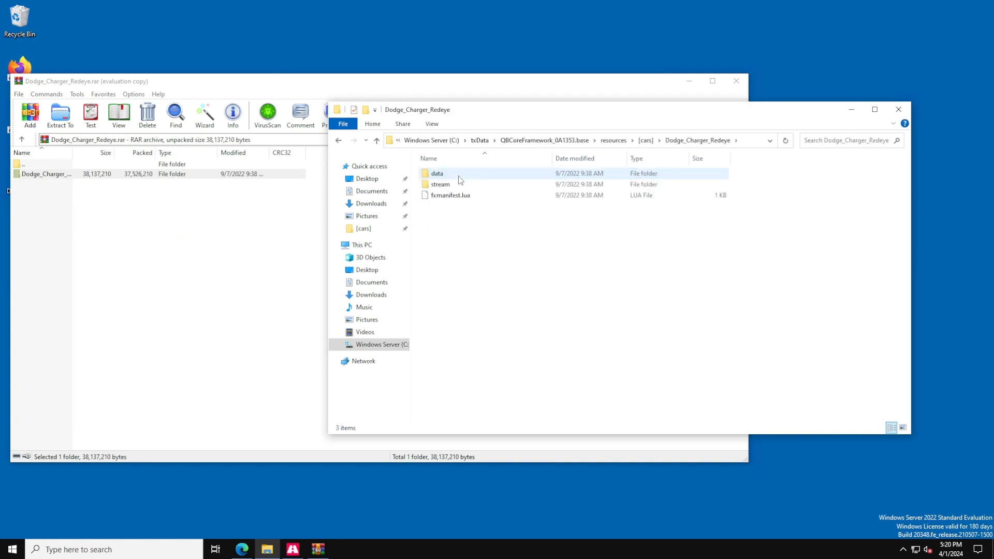
double_click(460, 178)
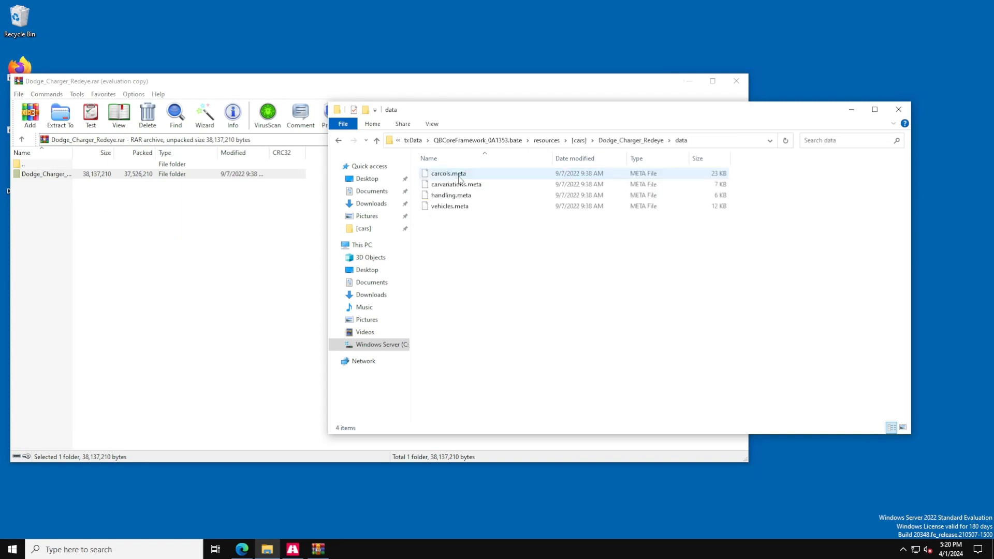
click(462, 209)
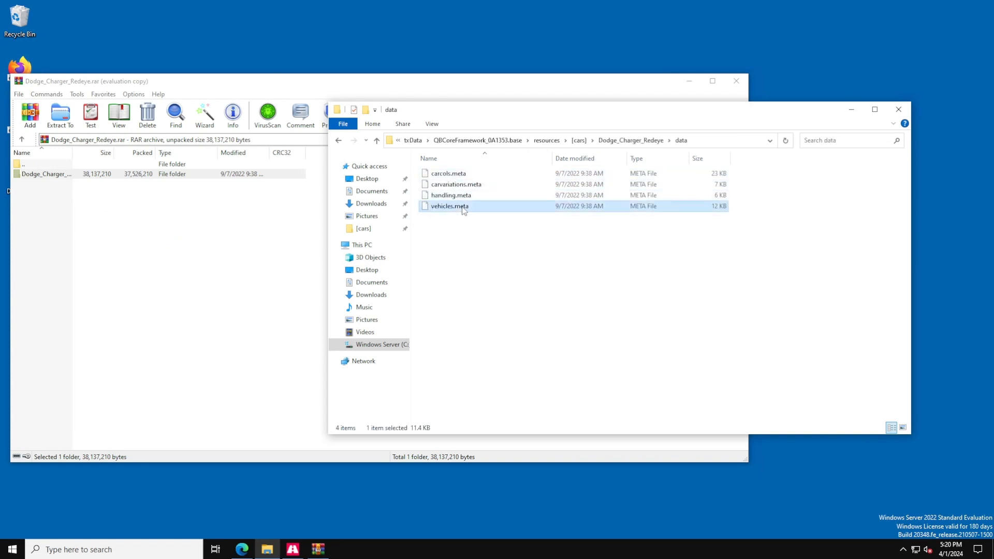
double_click(463, 210)
click(451, 191)
click(531, 260)
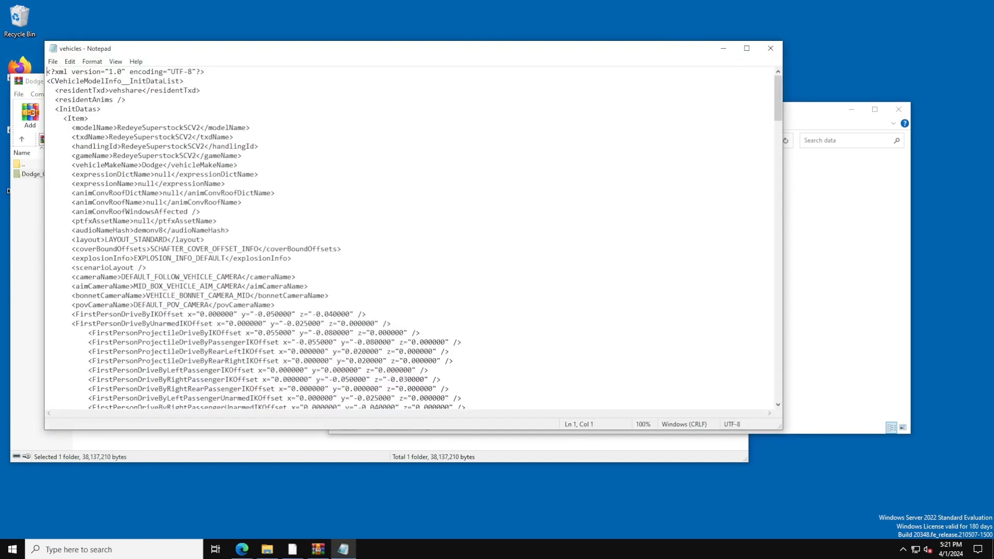
Copy the model name RedeyeSuperstockSCV2 from the txdName line, then close Notepad.
drag(67, 137, 233, 136)
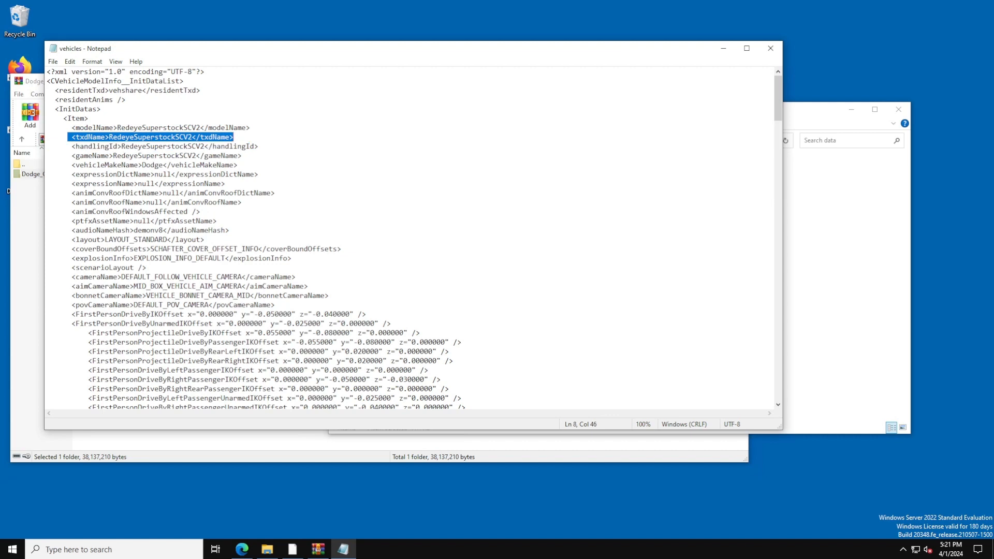
click(249, 141)
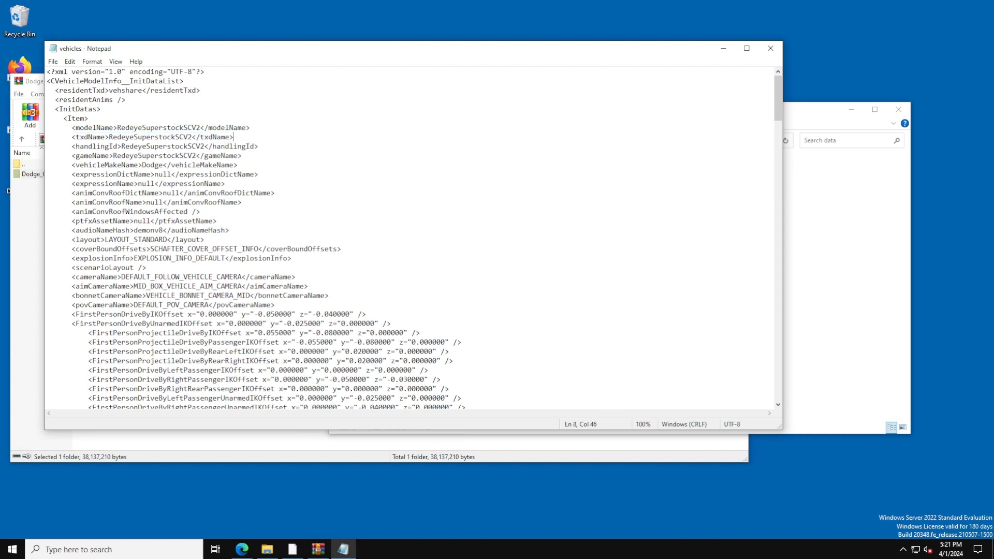
drag(192, 136, 109, 137)
key(ctrl+c)
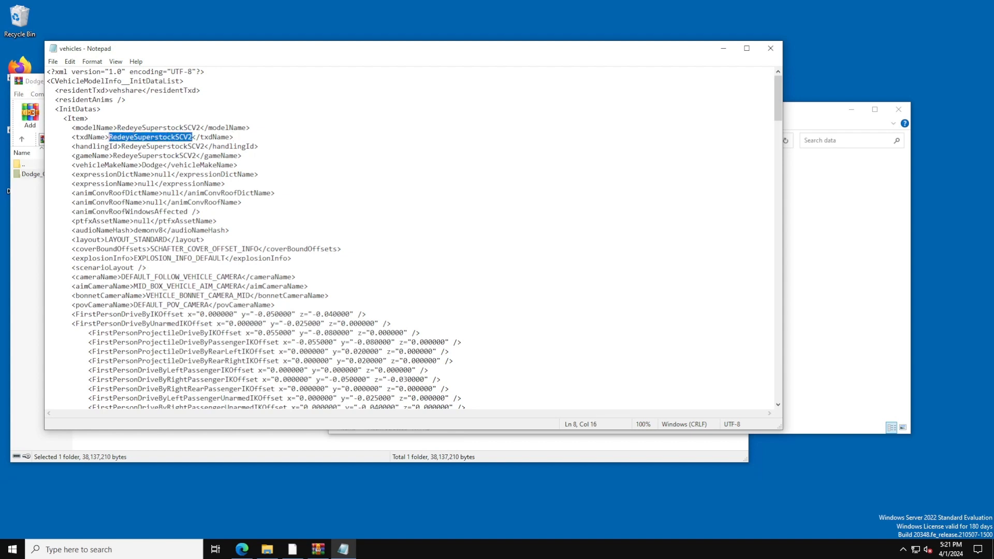
click(770, 48)
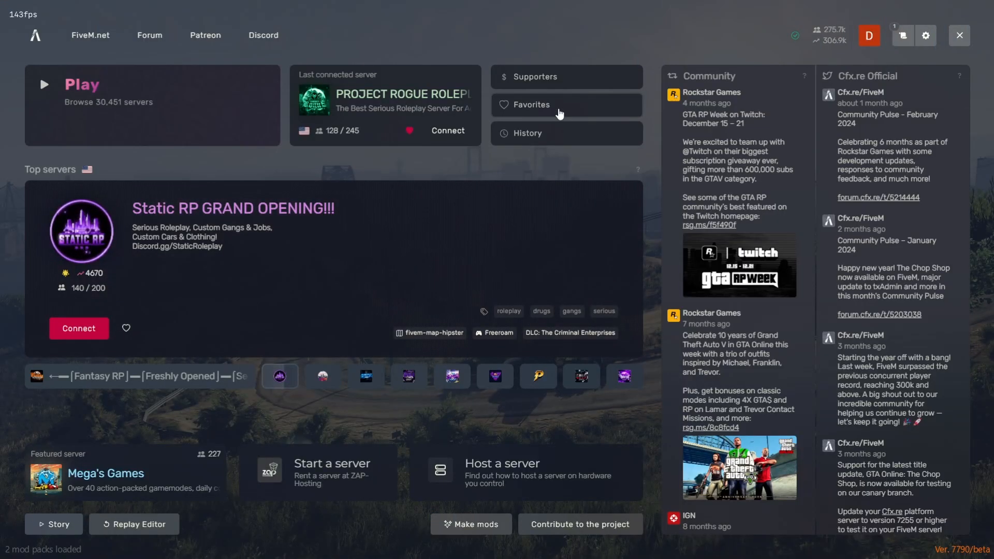
In FiveM, open the favourite servers list and connect to the Droofis Dev server.
click(134, 90)
click(133, 85)
click(69, 35)
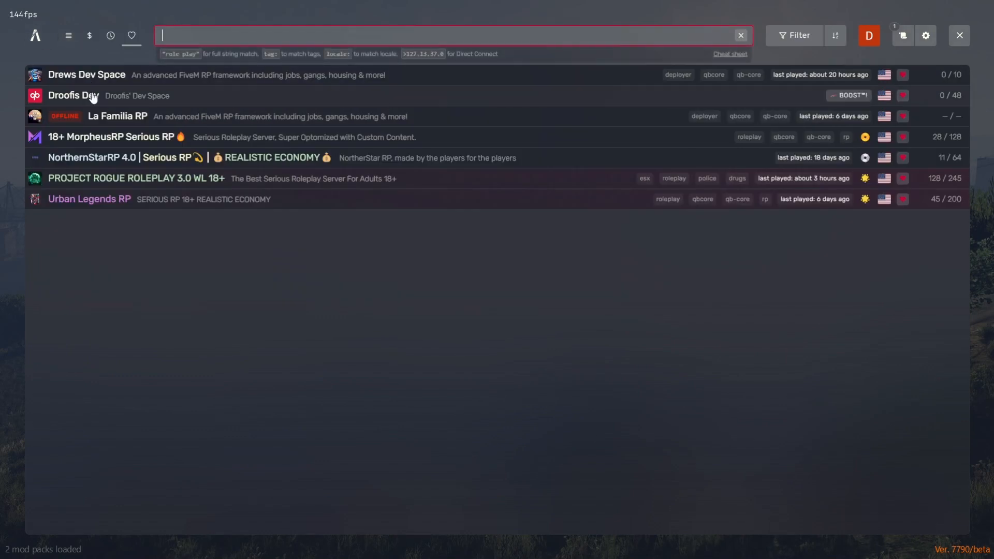
click(93, 96)
click(131, 140)
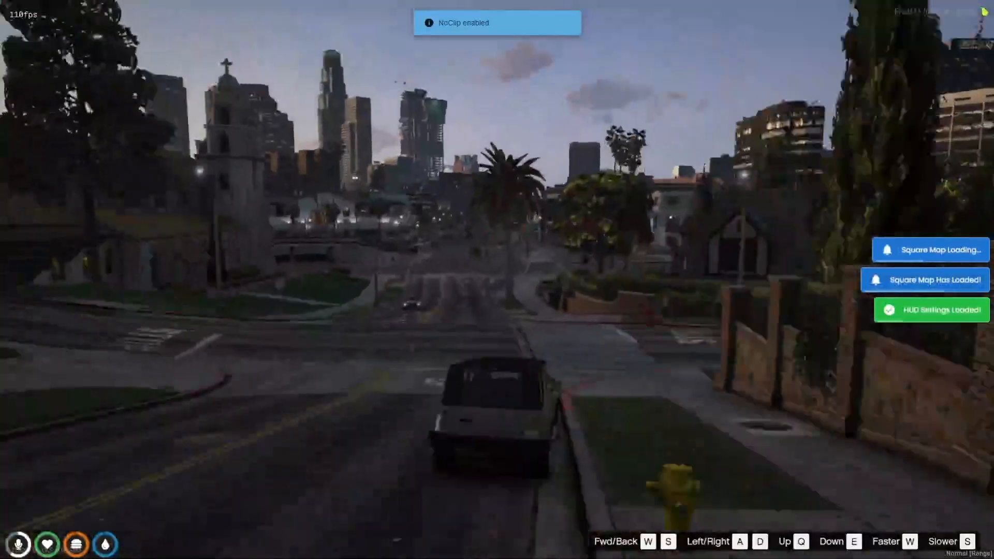
Spawn the vehicle in game with the chat command /car RedeyeSuperstockSCV2 using the pasted model name.
key(w)
key(F2)
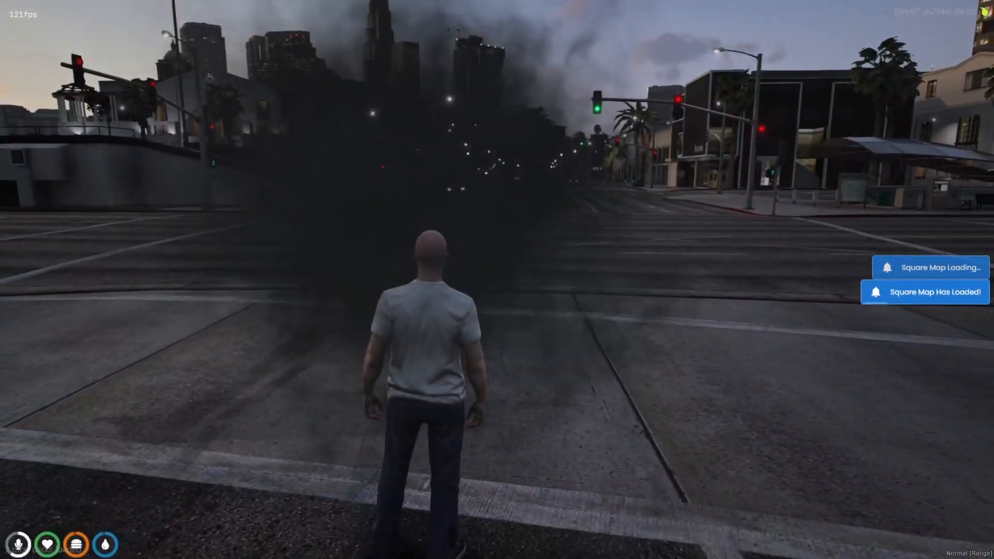
text(t/car)
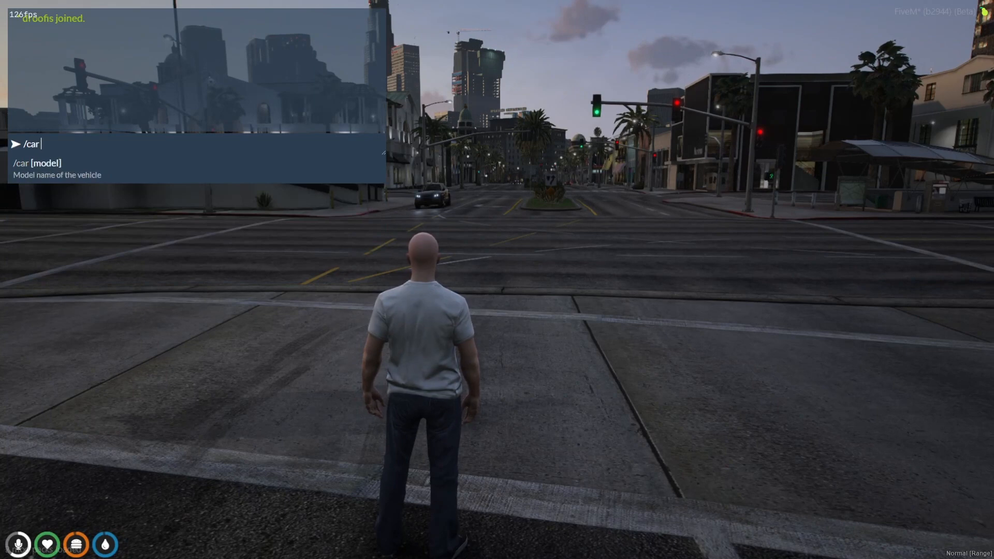
key(ctrl+v)
key(Return)
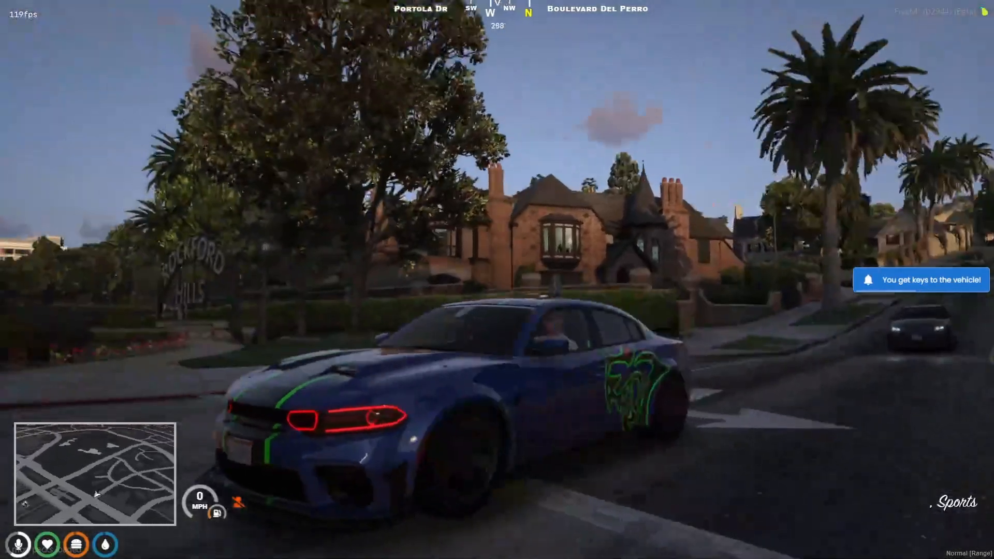
Test-drive the spawned Dodge Charger through the city streets.
key(w)
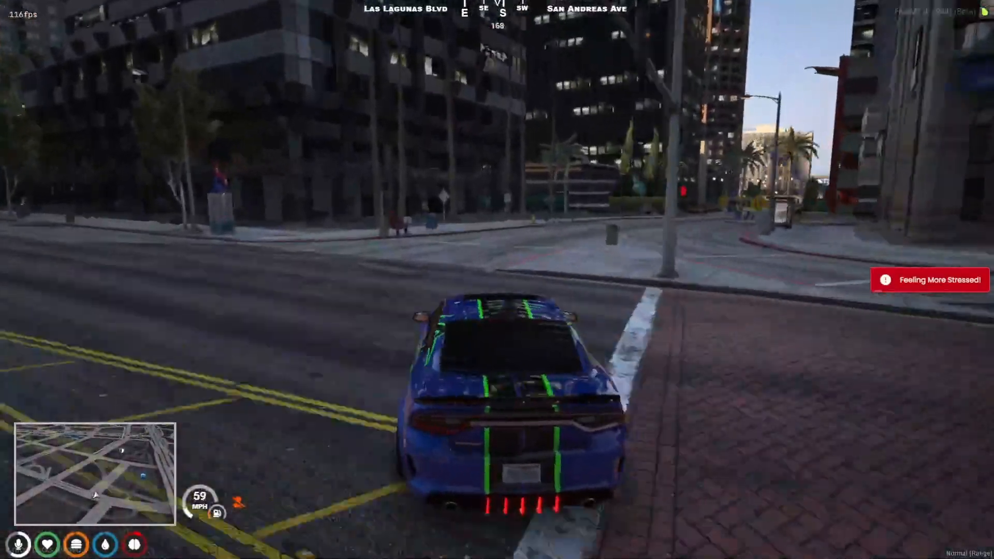
key(d)
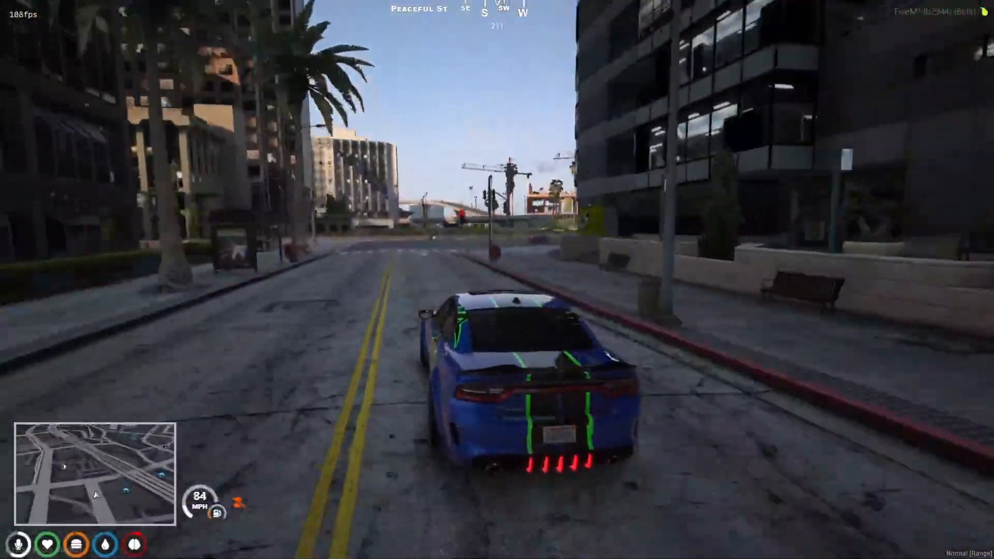
key(a)
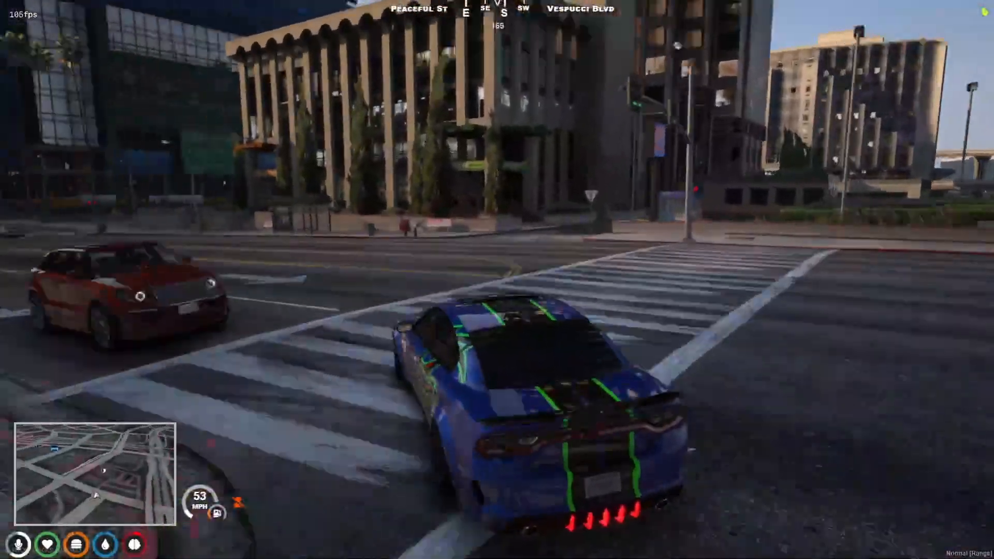
key(w)
key(a)
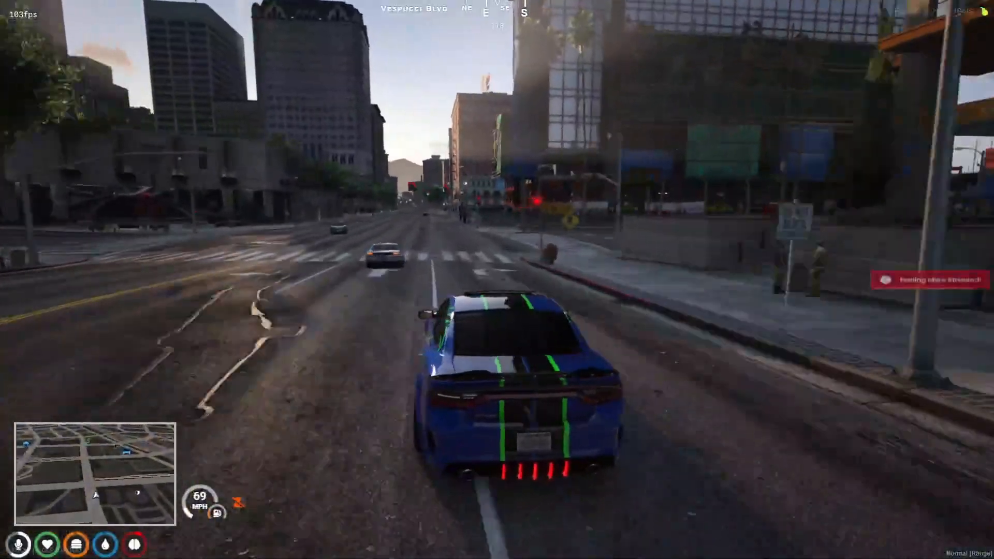
key(w)
key(w)
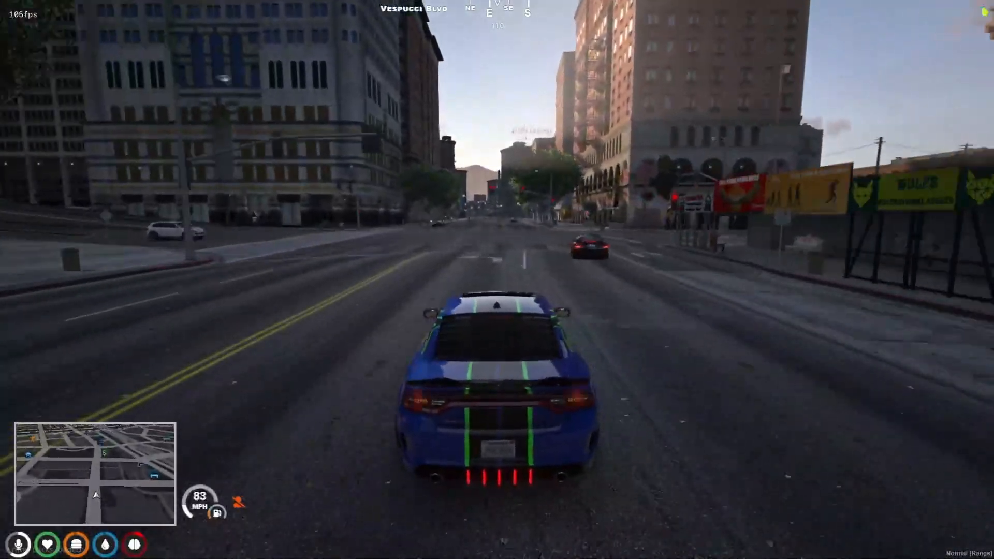
key(s)
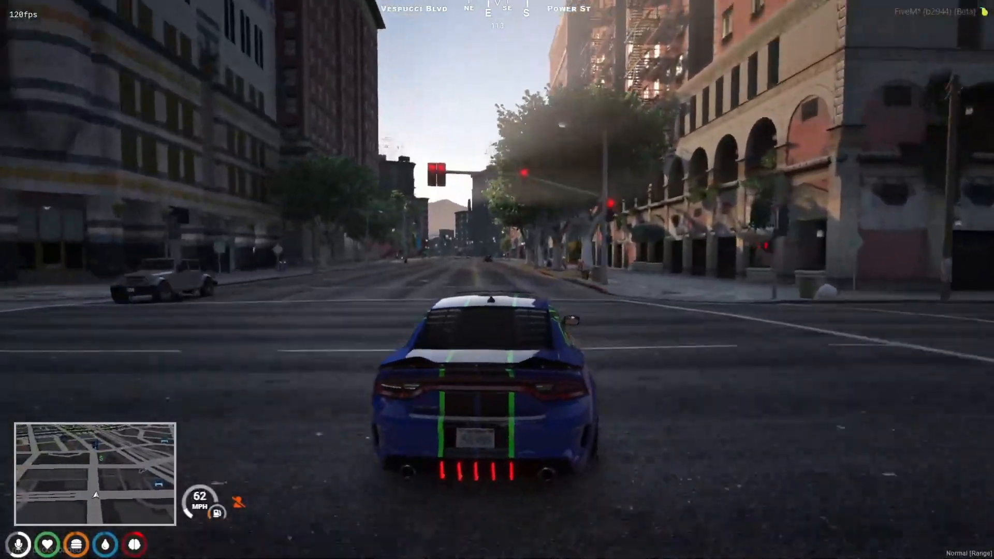